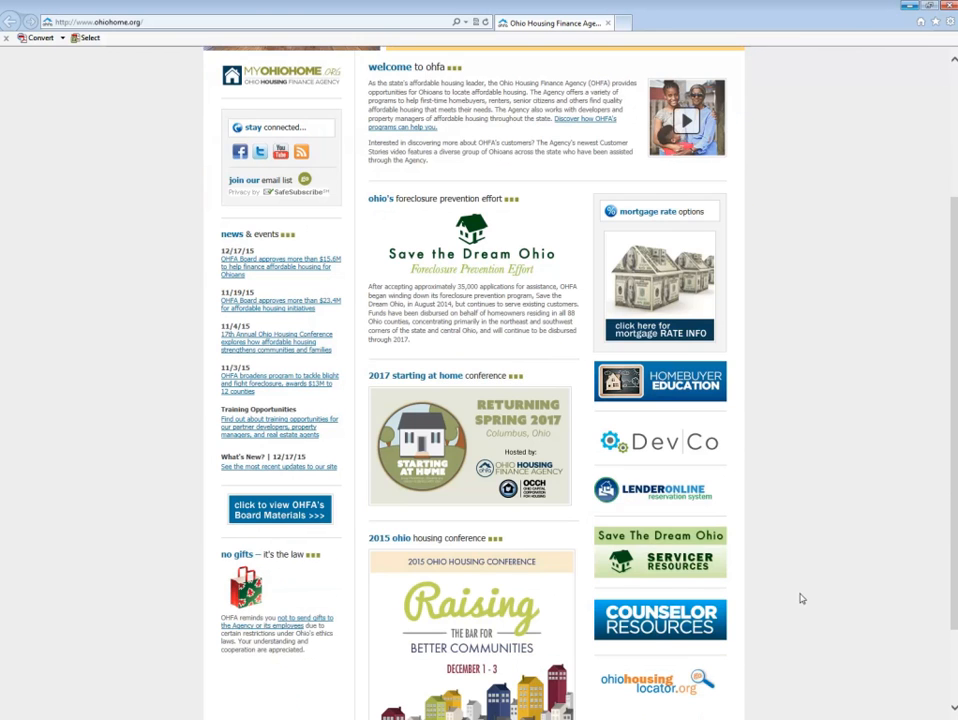
Step: Browse the DevCo section and review the Help Desk inquiry form and its category options
left_click(661, 444)
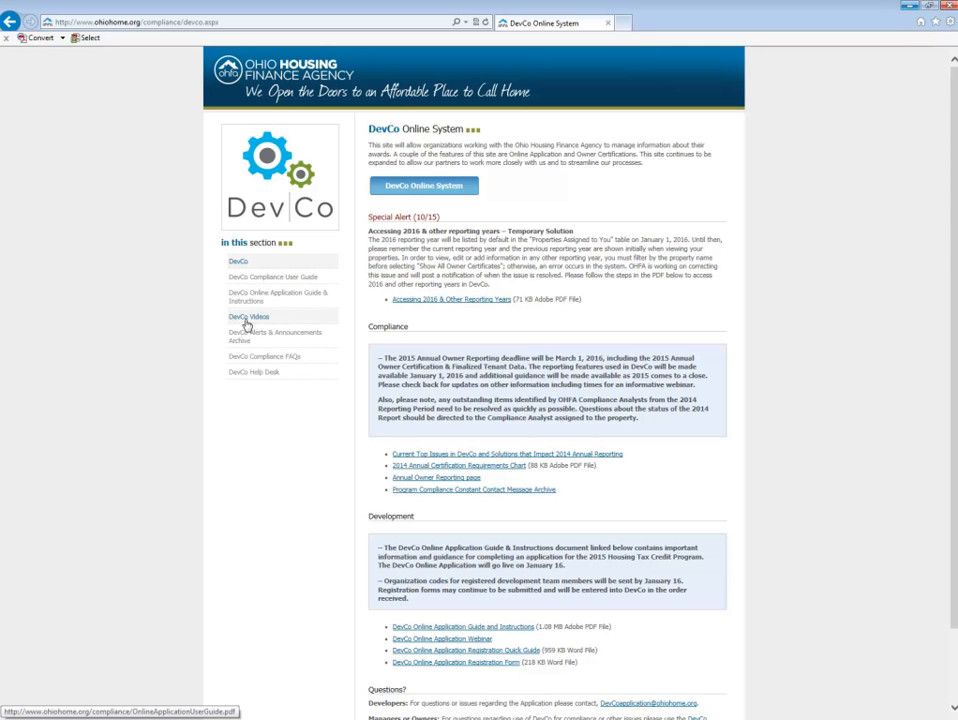
left_click(247, 378)
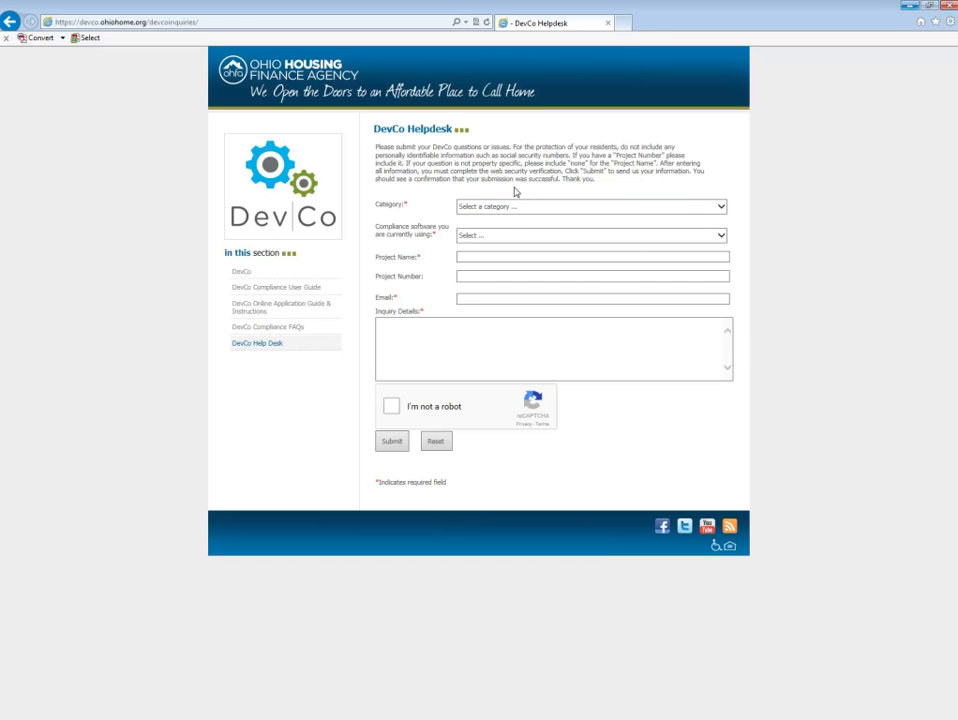
left_click(592, 211)
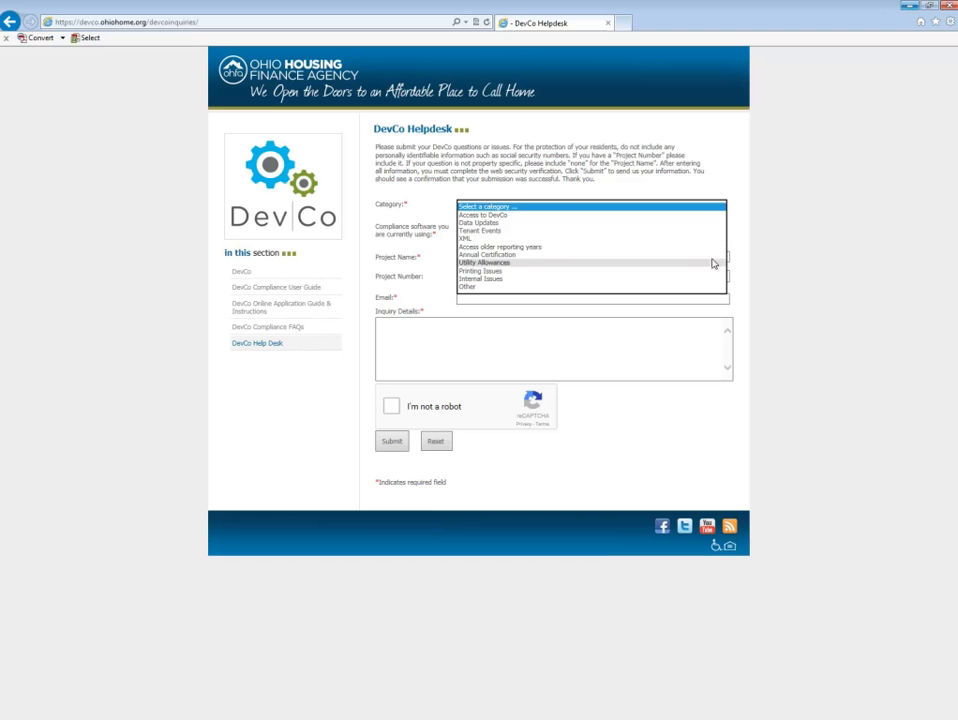
left_click(800, 257)
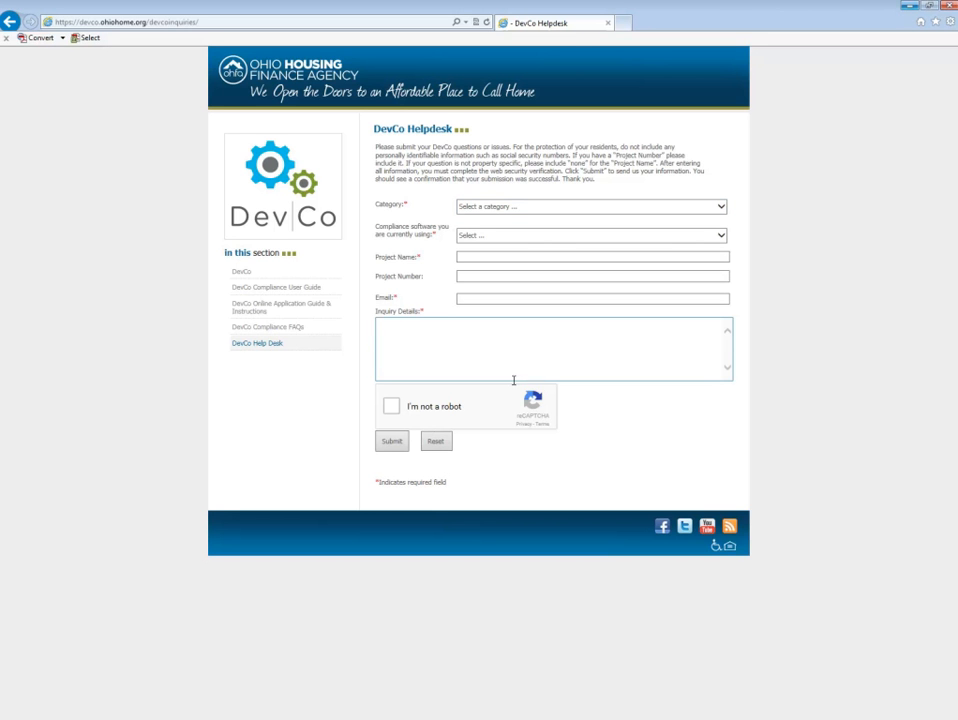
left_click(241, 275)
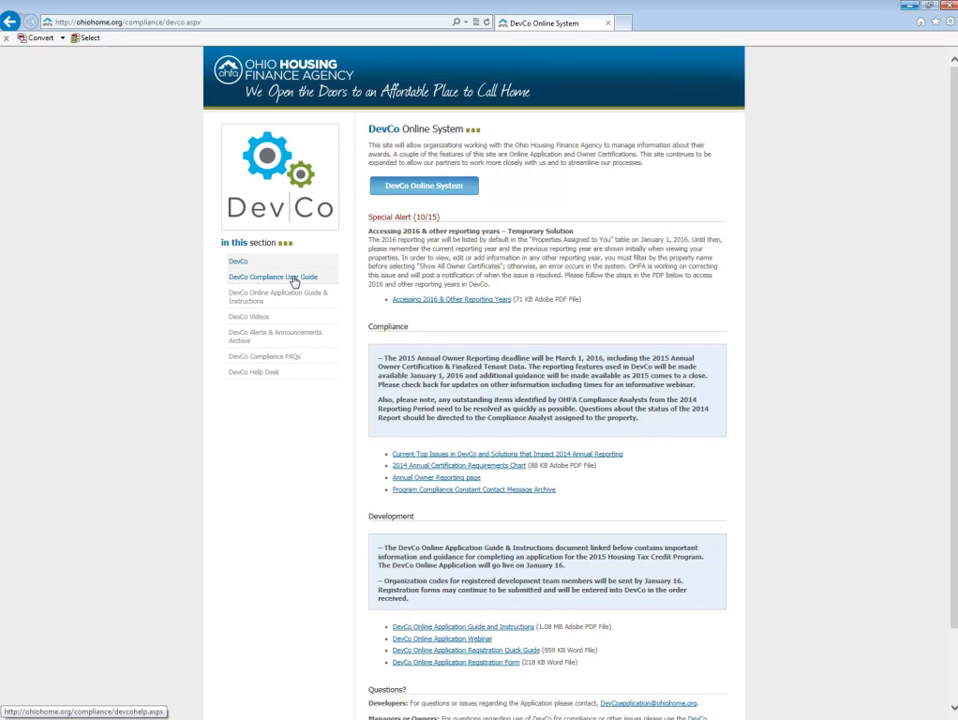
Step: Open the DevCo Compliance User Guide table of contents and return to the DevCo page
left_click(294, 280)
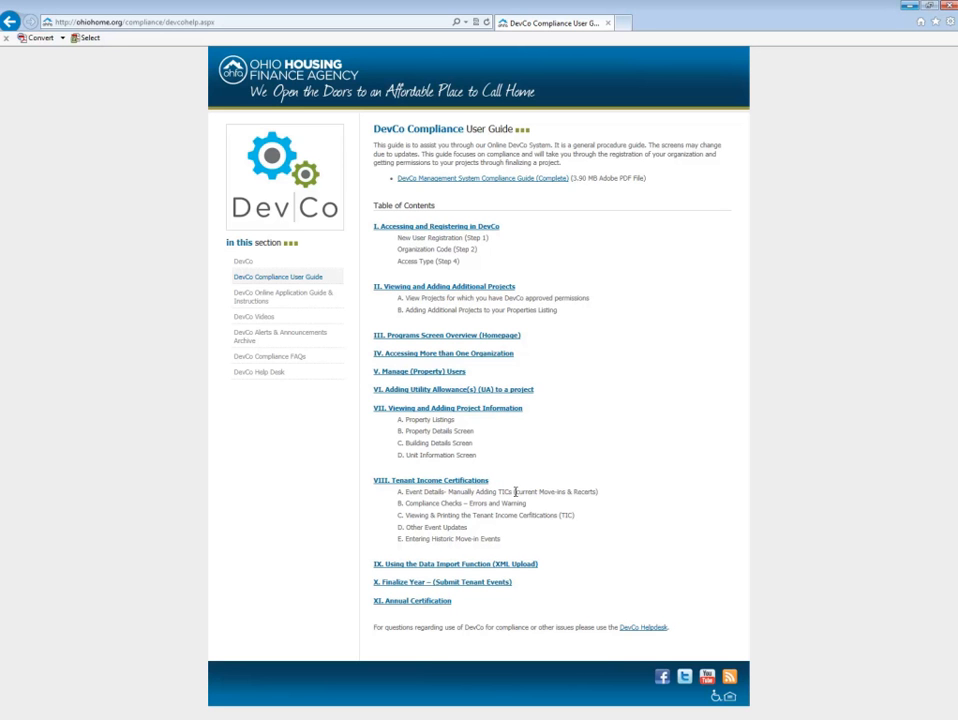
left_click(245, 265)
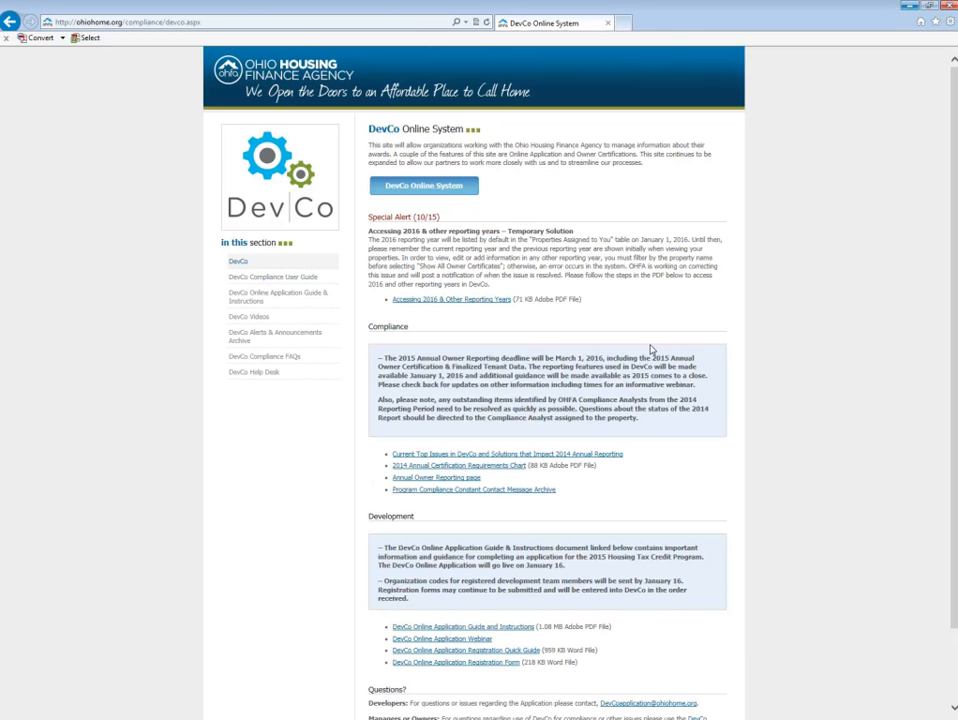
Step: Open the DevCo Online System and log in by entering the account password
left_click(440, 190)
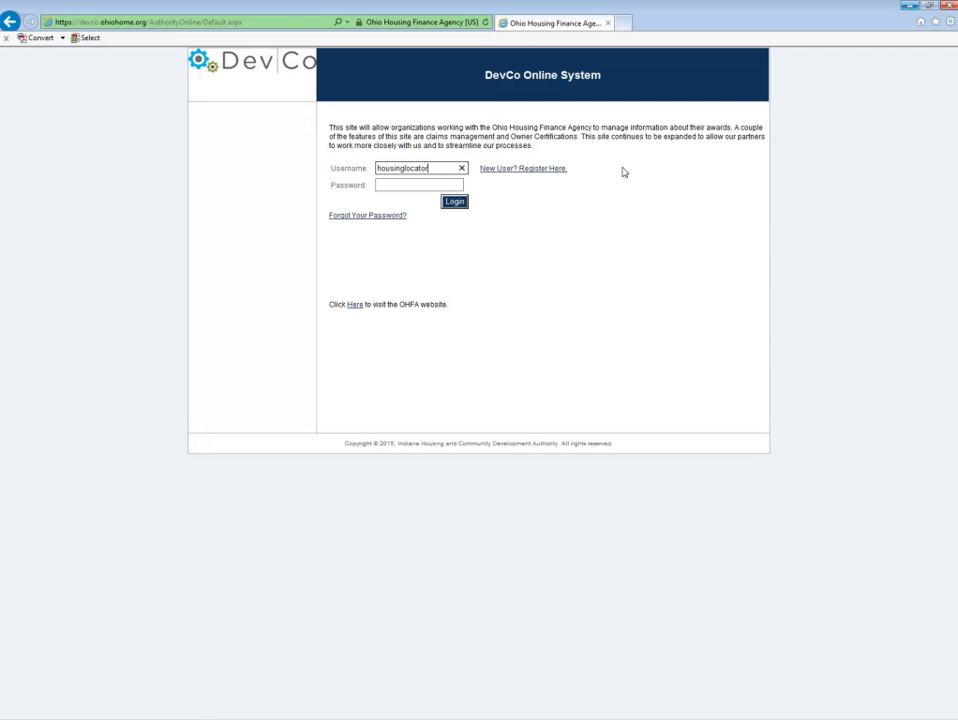
key("Tab")
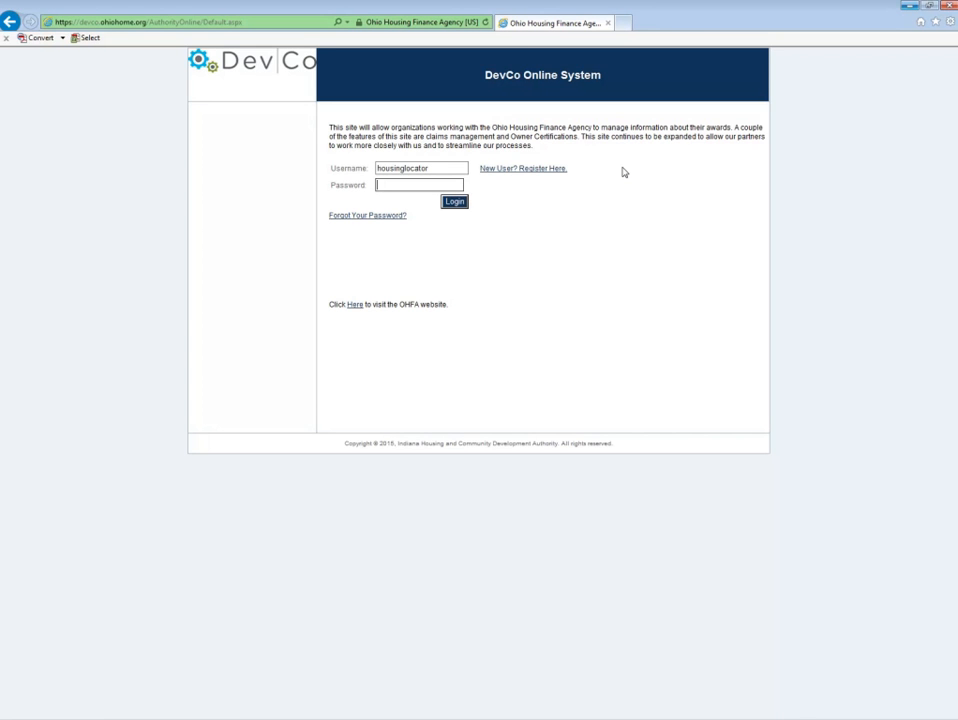
type("••••••••••")
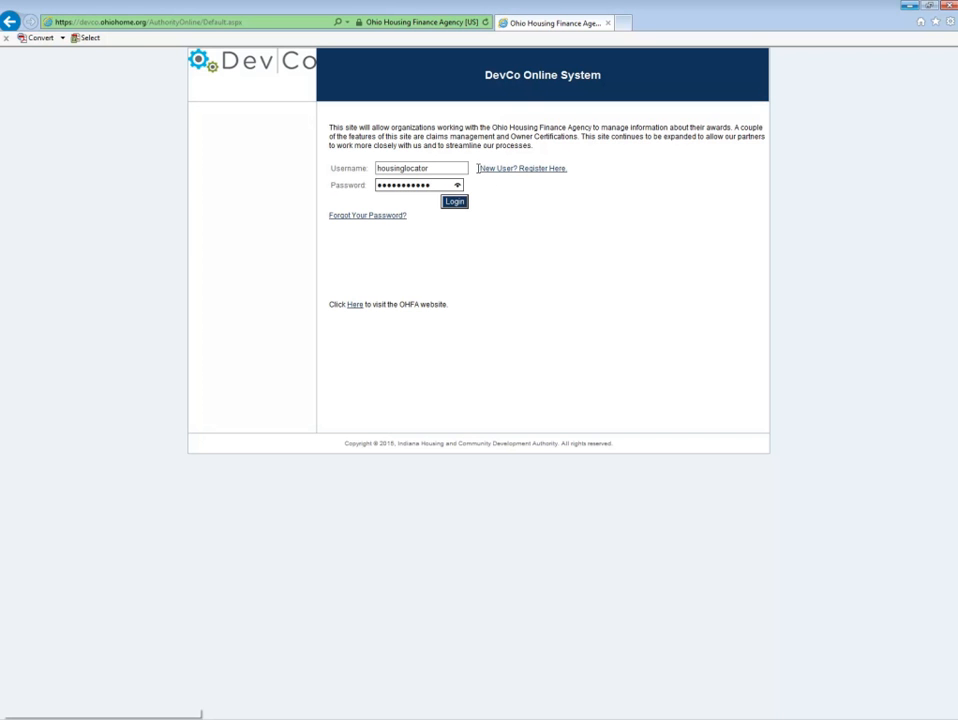
left_click(455, 203)
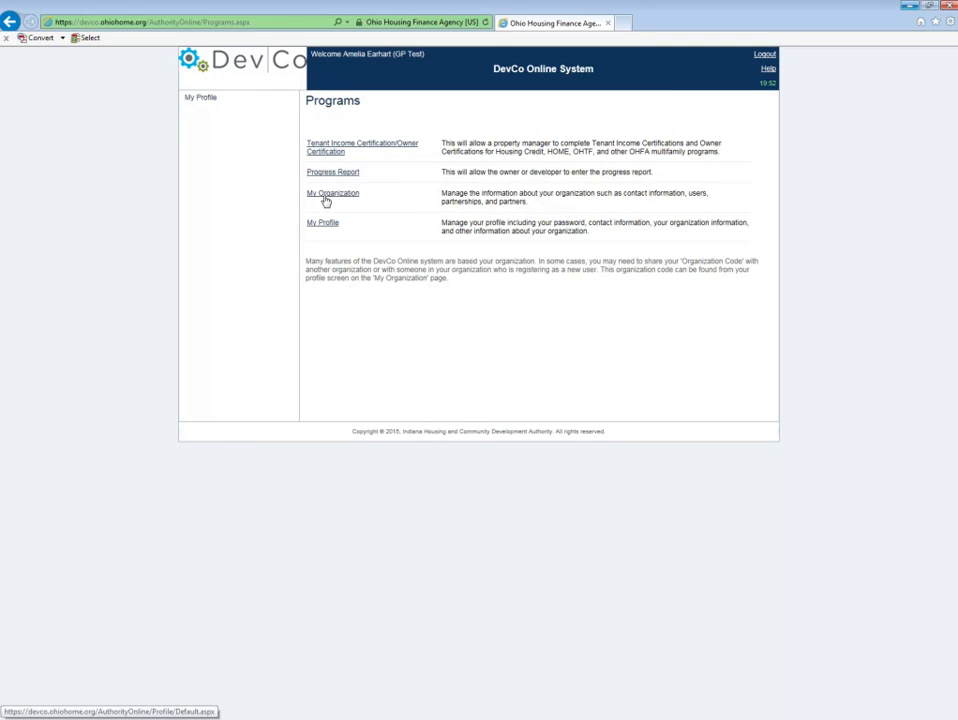
Step: Open Tenant Income Certification/Owner Certification and filter the properties by the name lindbergh
left_click(371, 148)
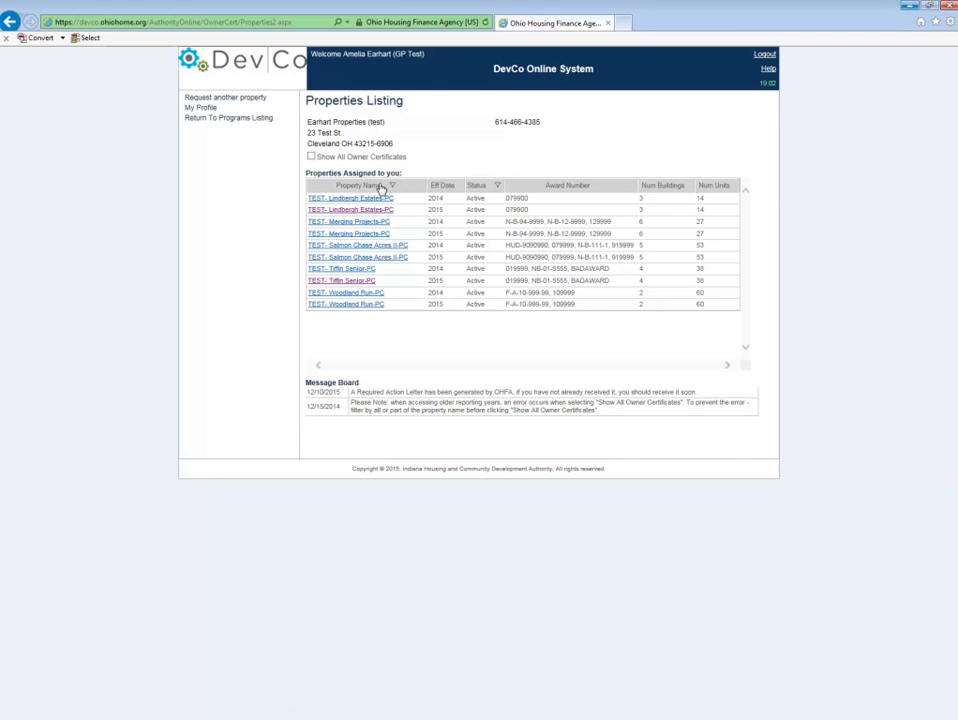
left_click(392, 188)
left_click(387, 186)
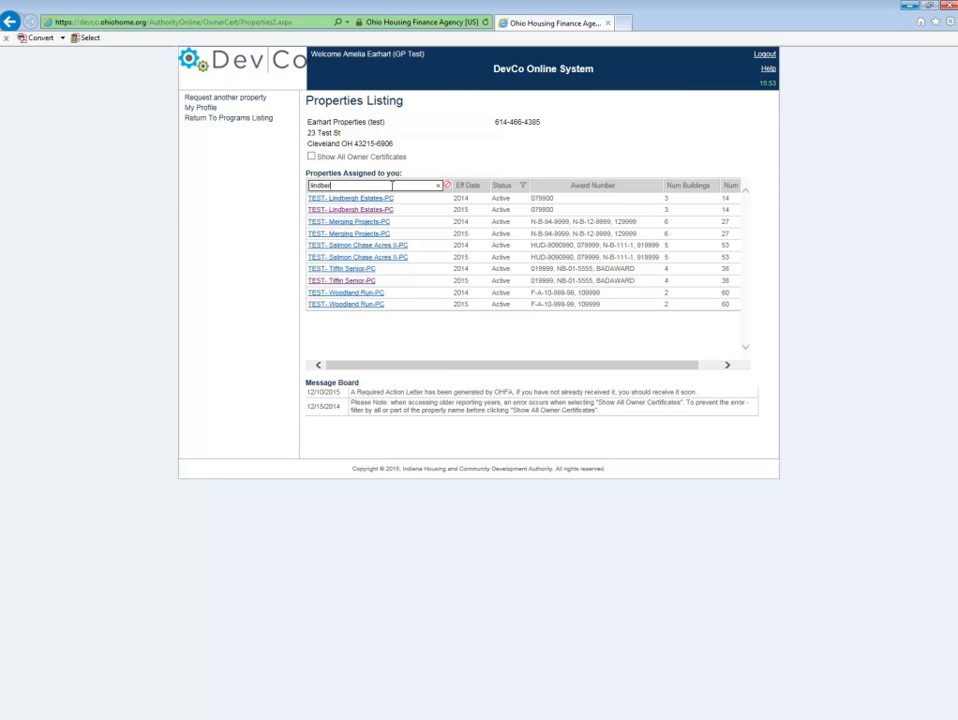
type("lindbergh")
key("Return")
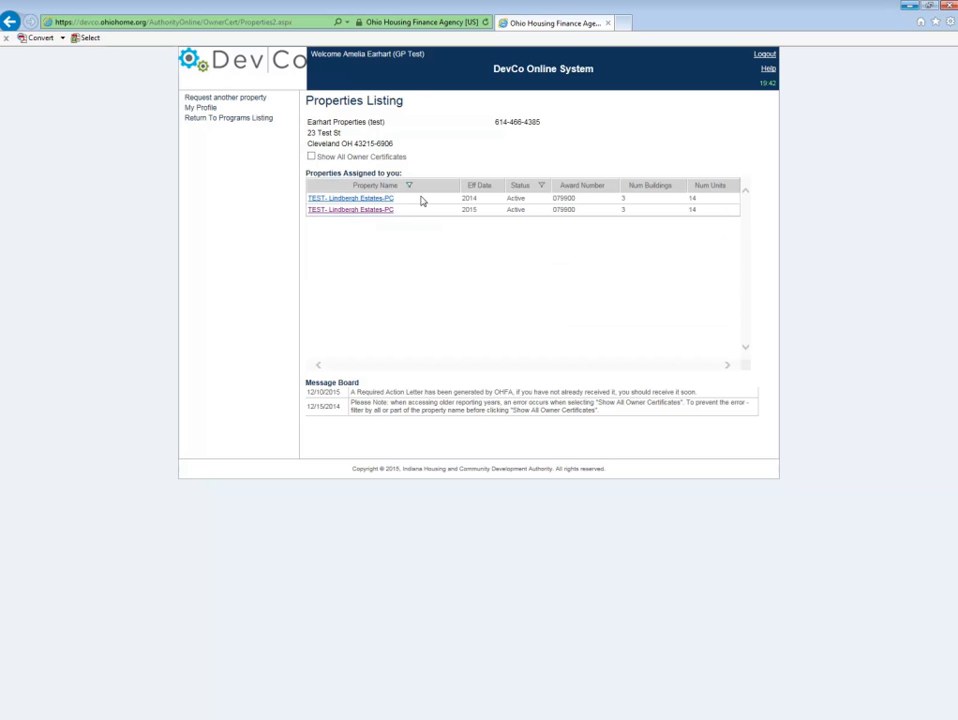
Step: Show all owner certificates and sort the listing by effective date
left_click(312, 157)
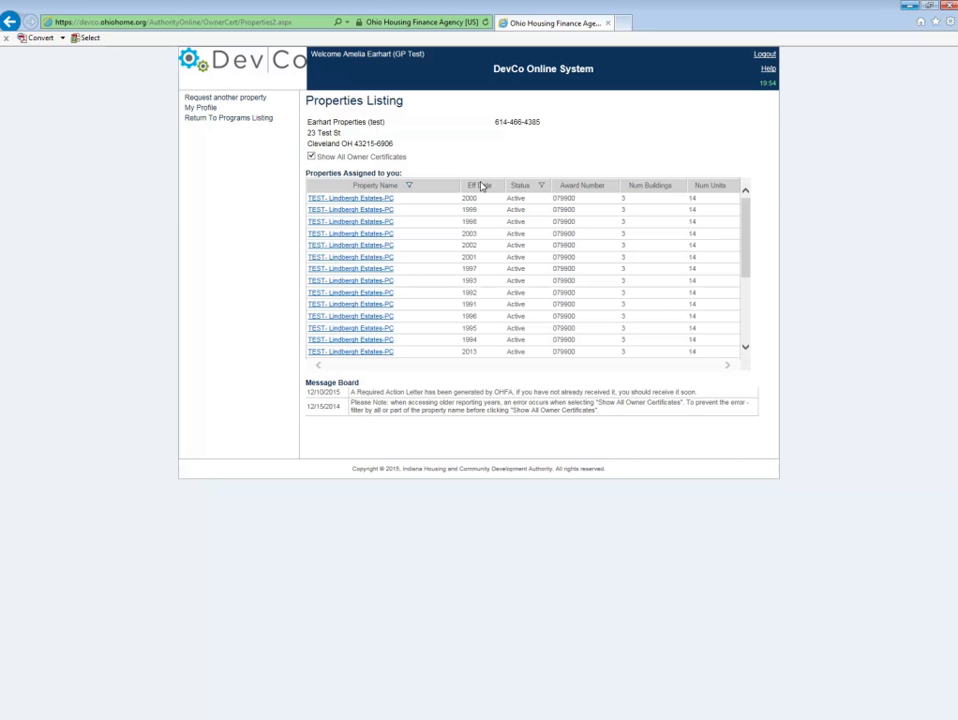
left_click(482, 190)
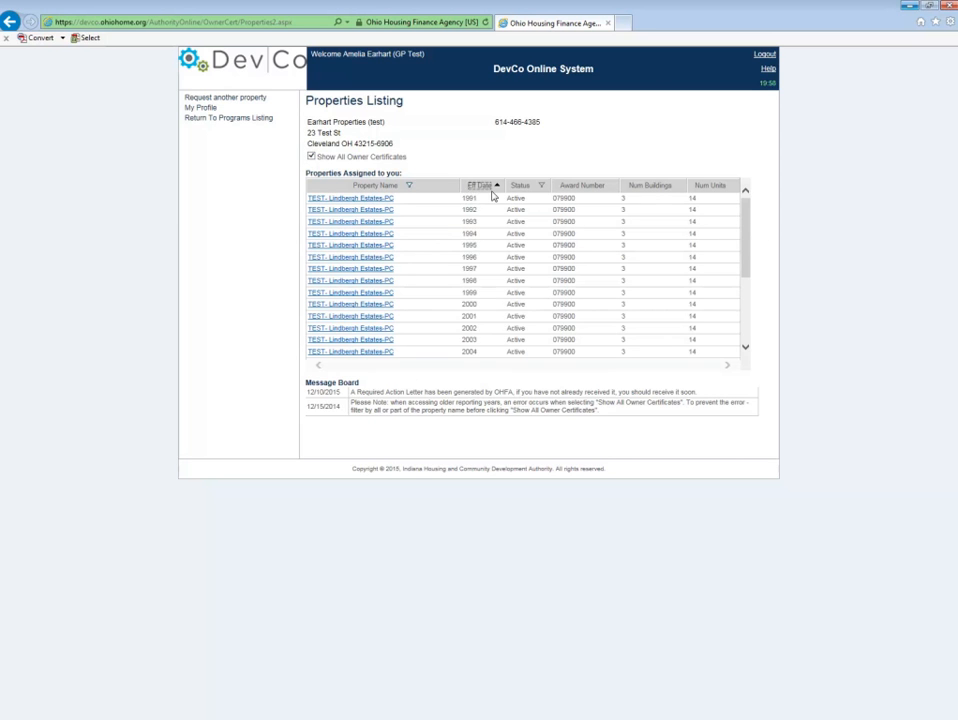
left_click_drag(746, 235, 755, 293)
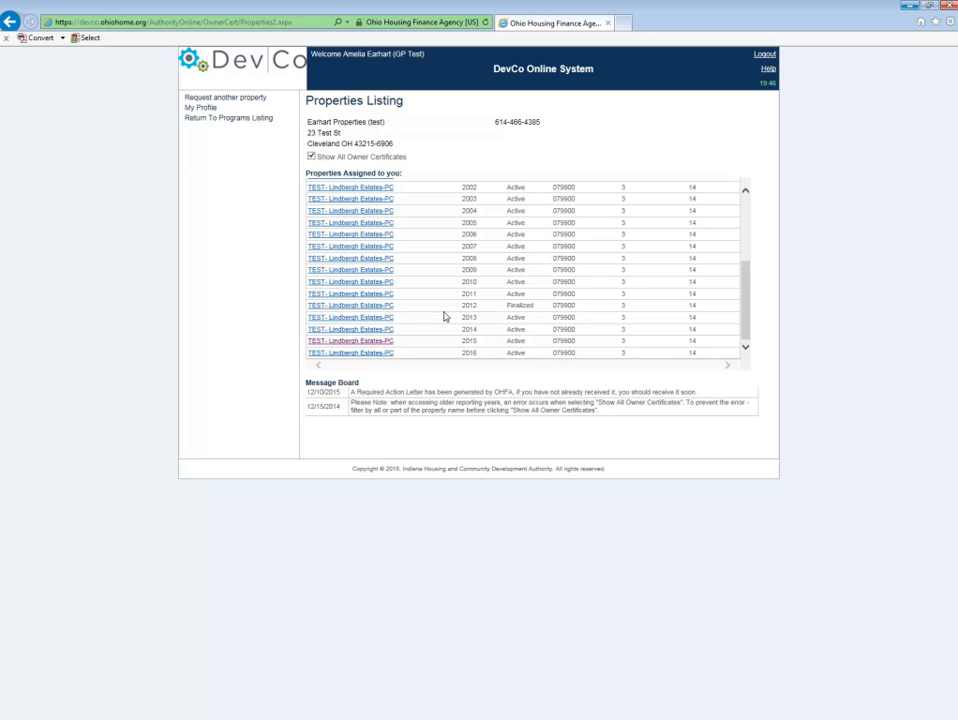
Step: Open the 2015 TEST- Lindbergh Estates-PC property and expand building OH-07-00093 in the tree
left_click(366, 349)
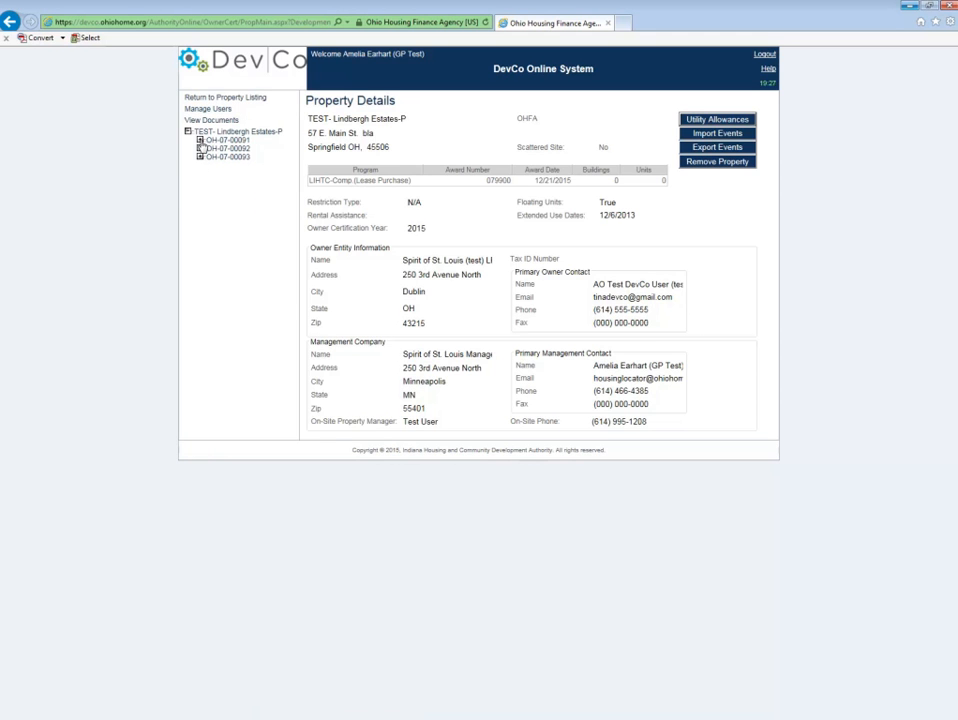
left_click(200, 149)
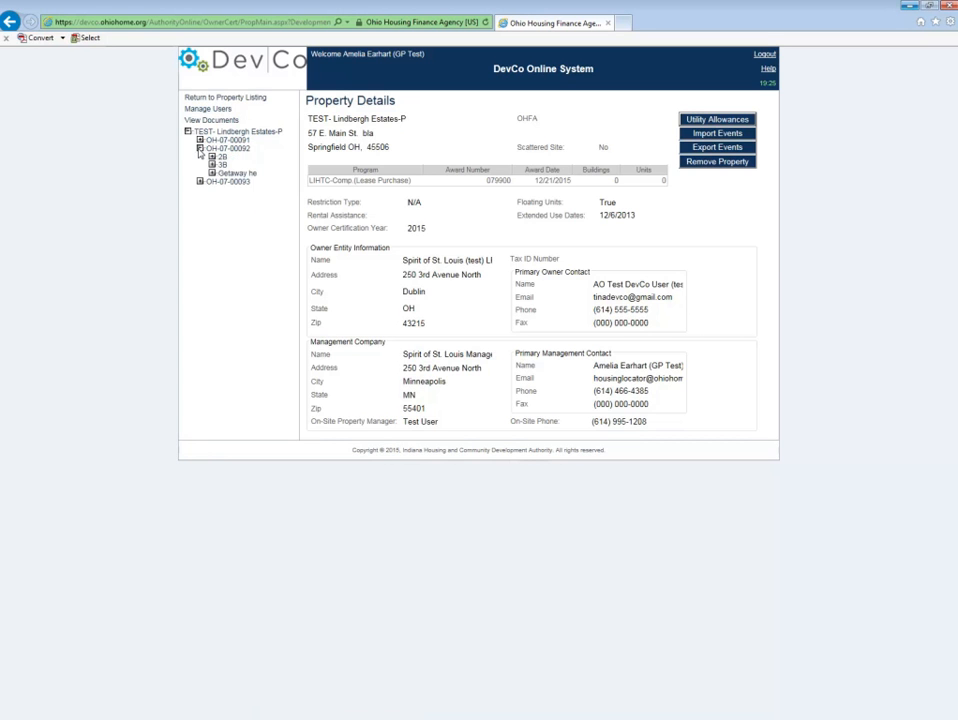
left_click(200, 149)
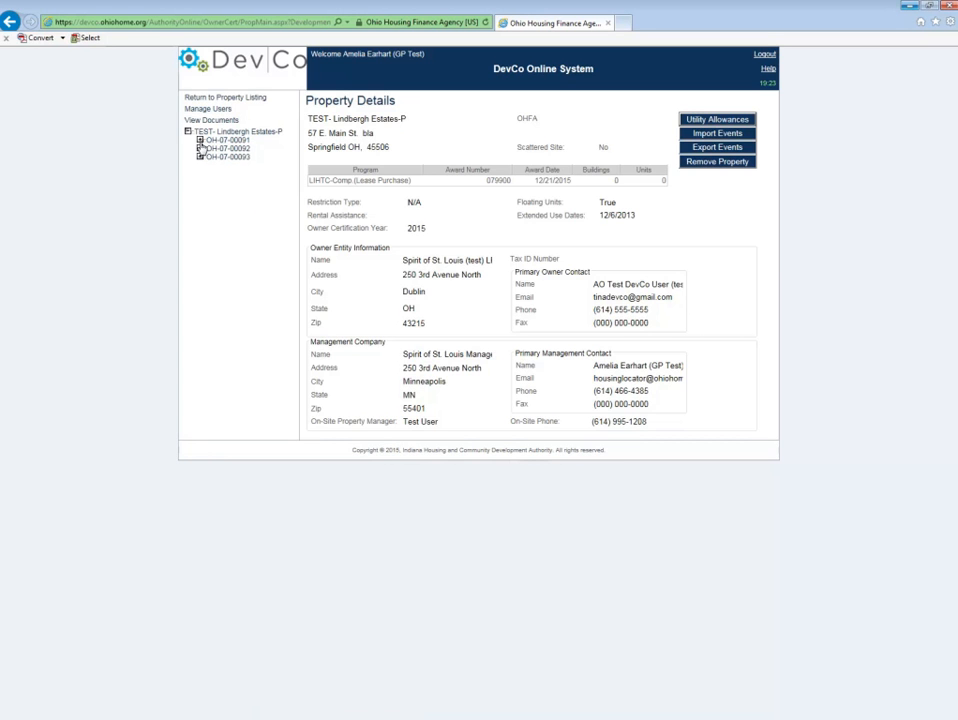
left_click(200, 157)
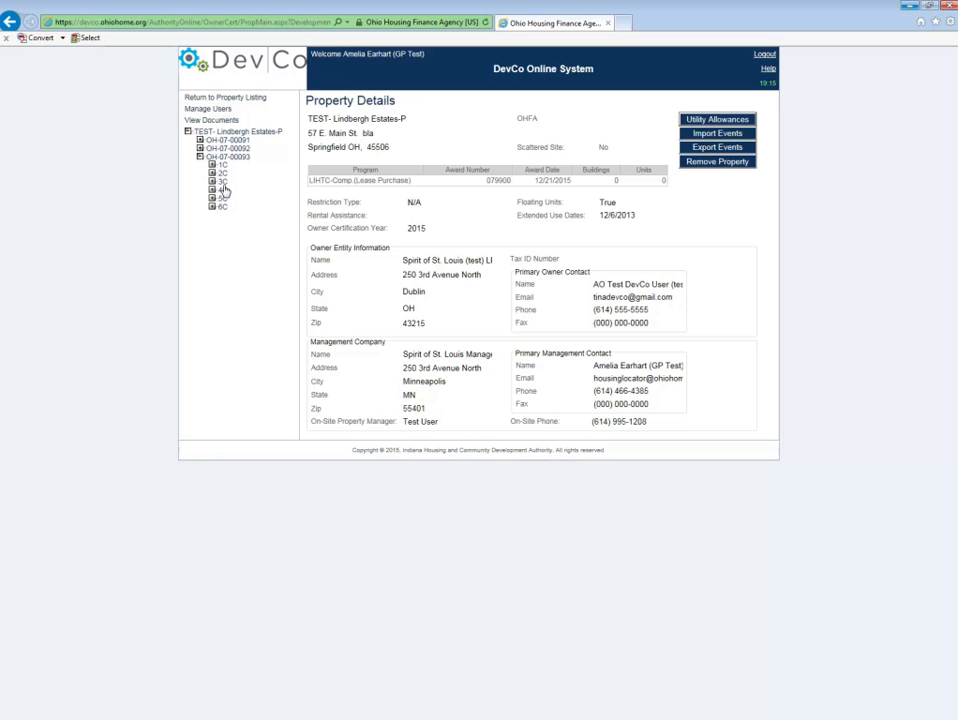
Step: Expand unit 1C and view its existing event details
left_click(212, 166)
left_click(246, 175)
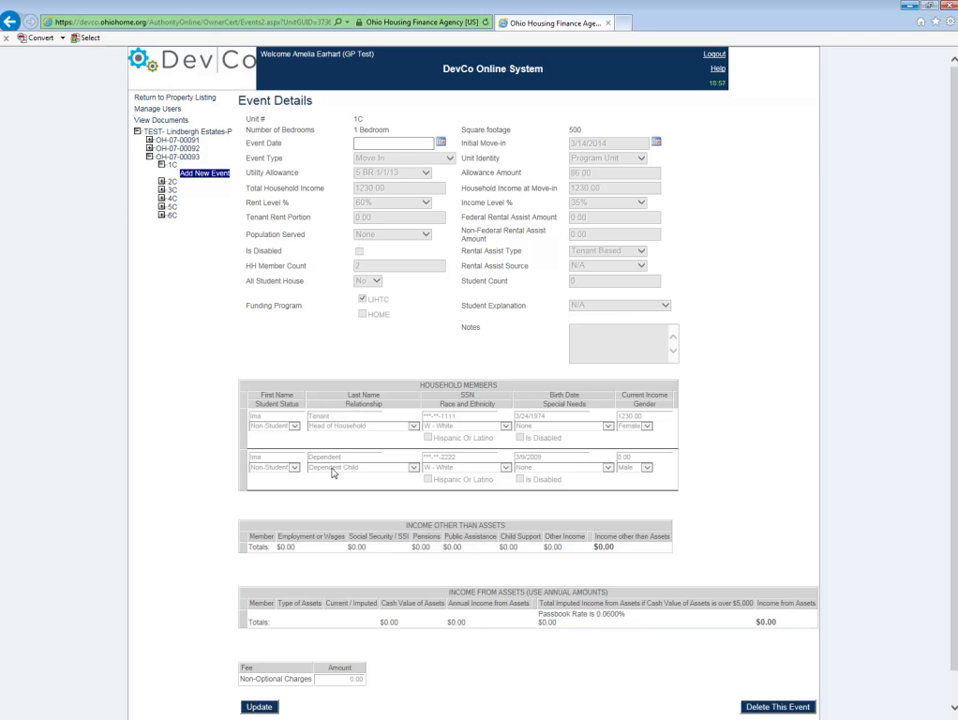
Step: Start a new event for unit 3C
left_click(161, 189)
left_click(203, 198)
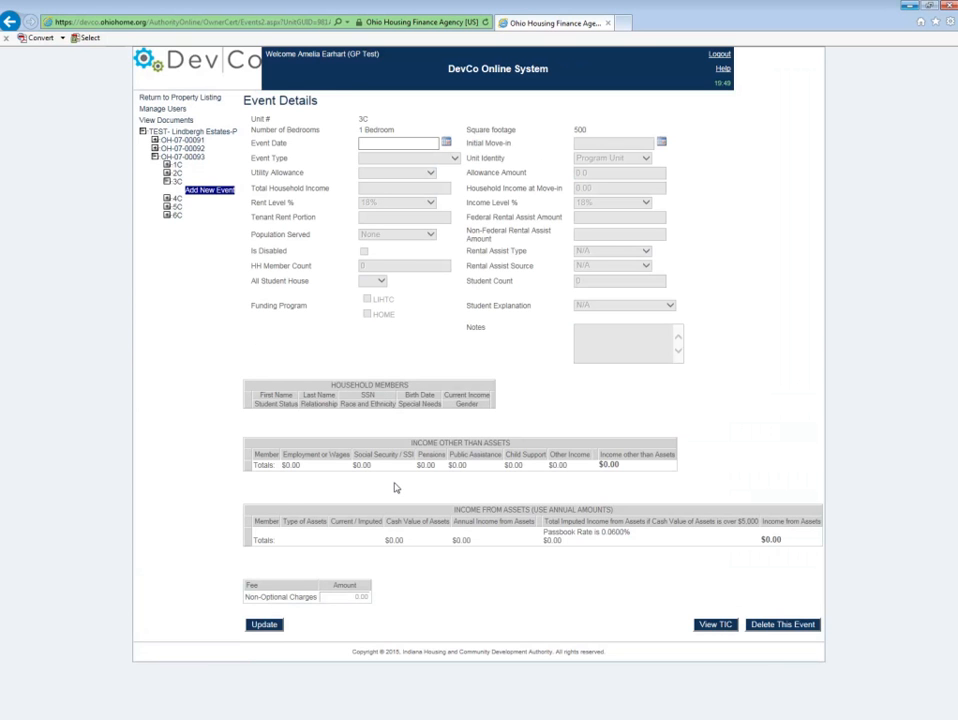
left_click(182, 189)
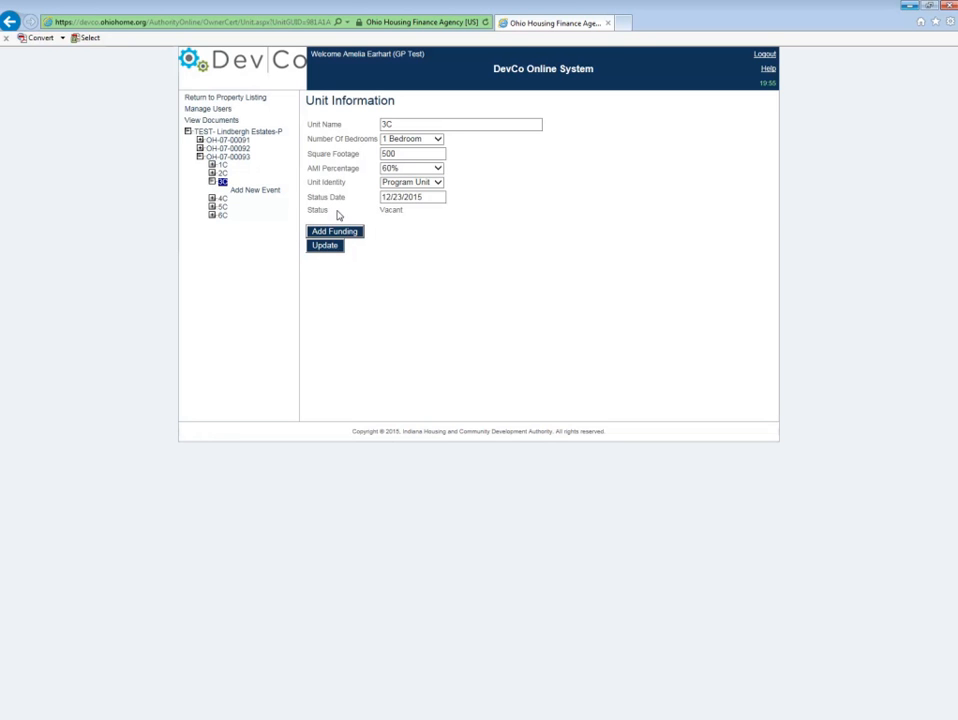
left_click_drag(415, 213, 360, 208)
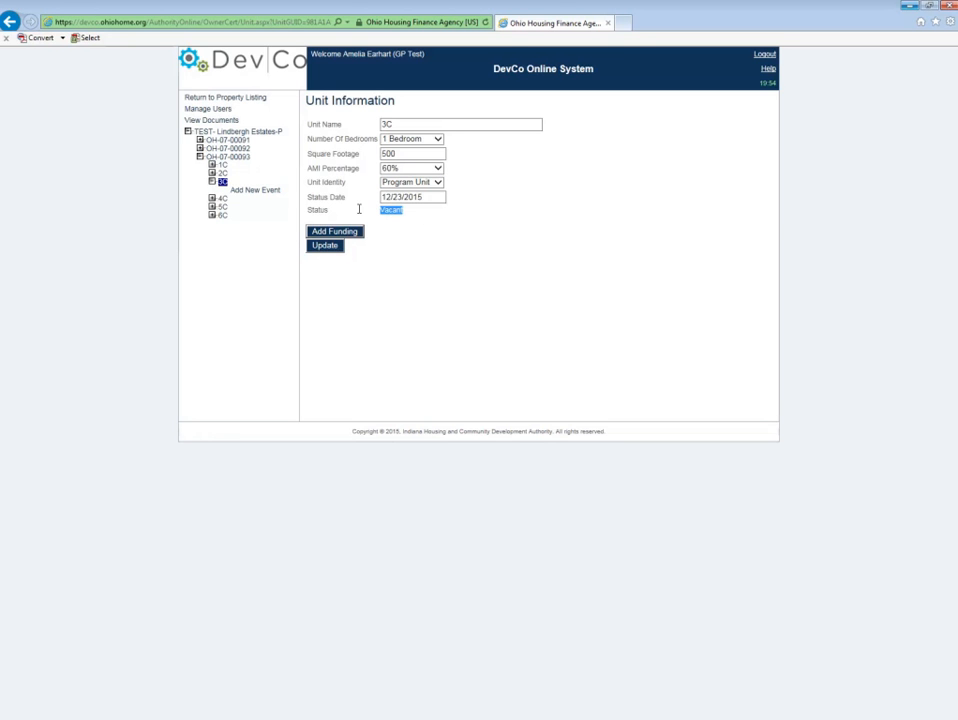
left_click(267, 194)
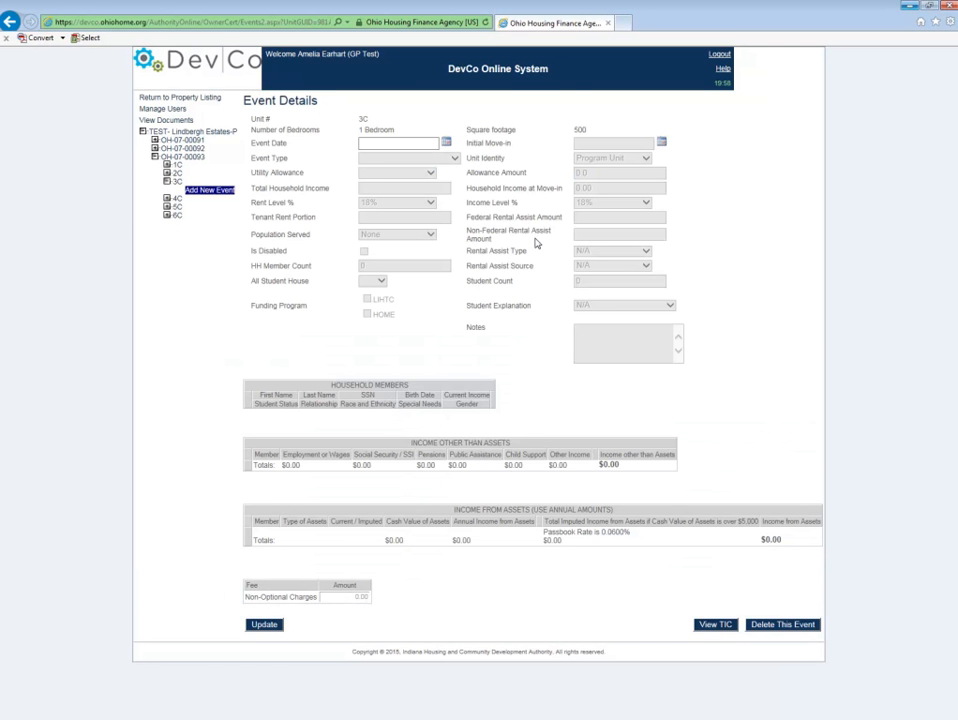
Step: Set the event date to 2/1/2015 and the event type to Move In
left_click(409, 144)
type("2/1/2015")
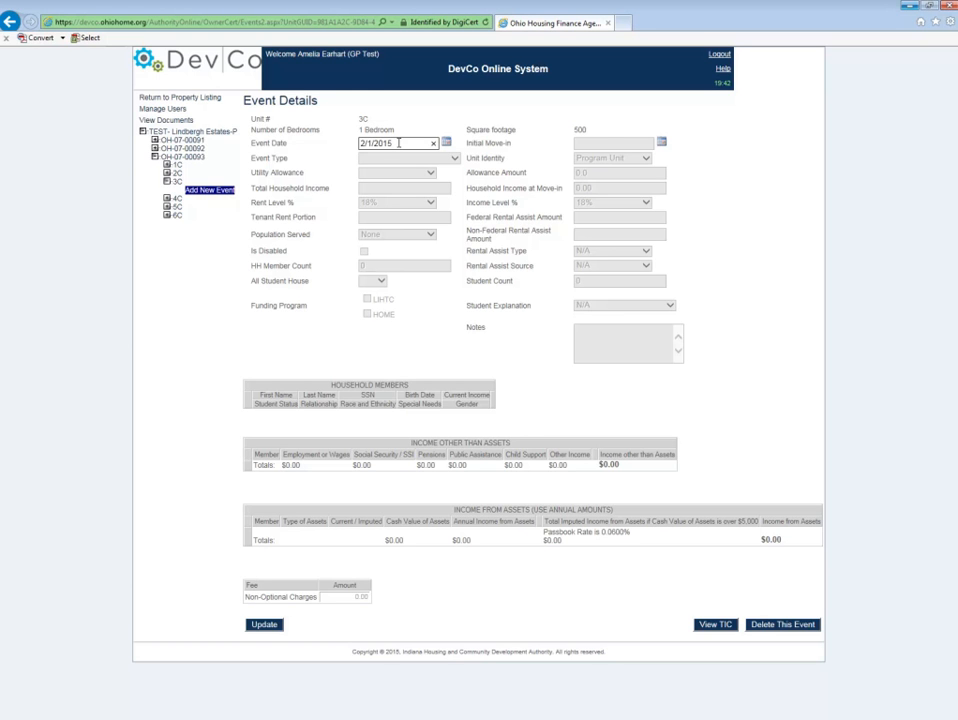
key("Tab")
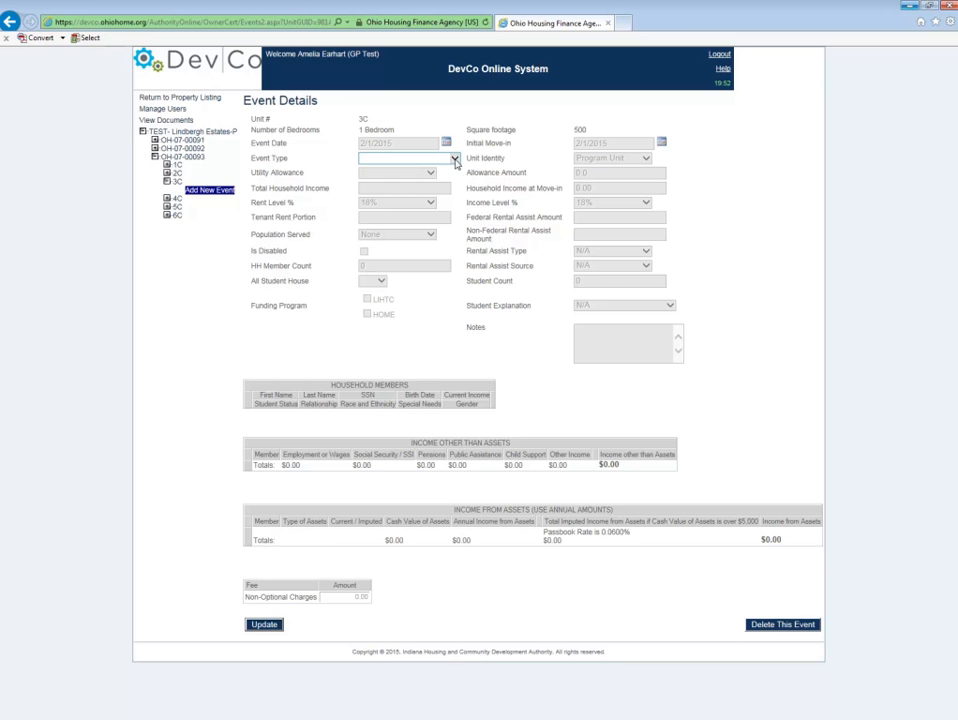
left_click(455, 159)
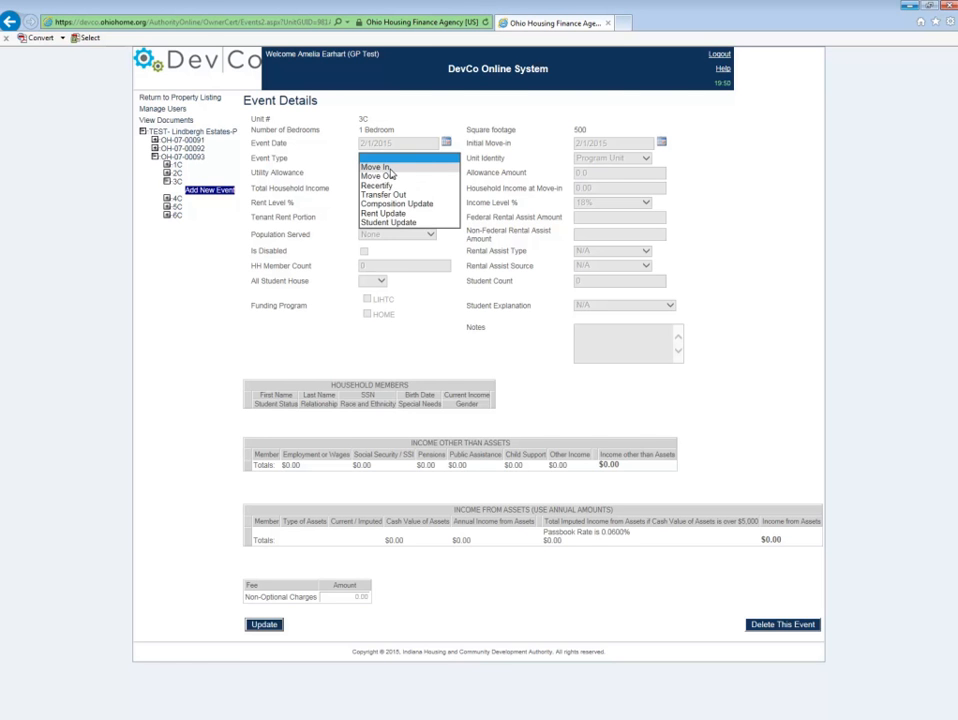
left_click(399, 168)
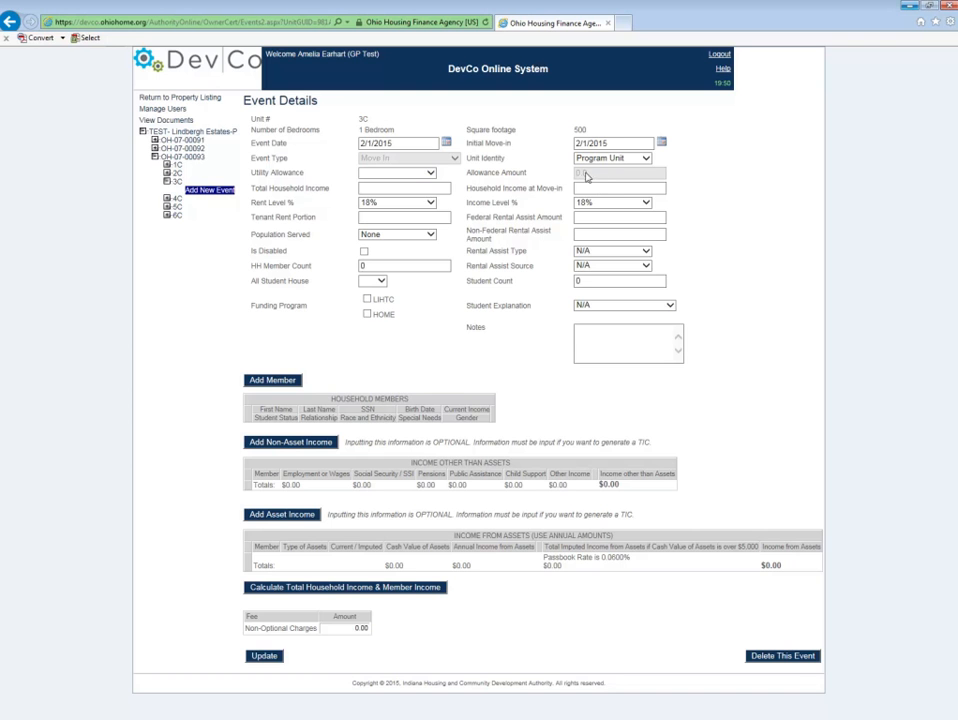
Step: Select 5 BR 1/1/13 as the utility allowance
left_click(431, 175)
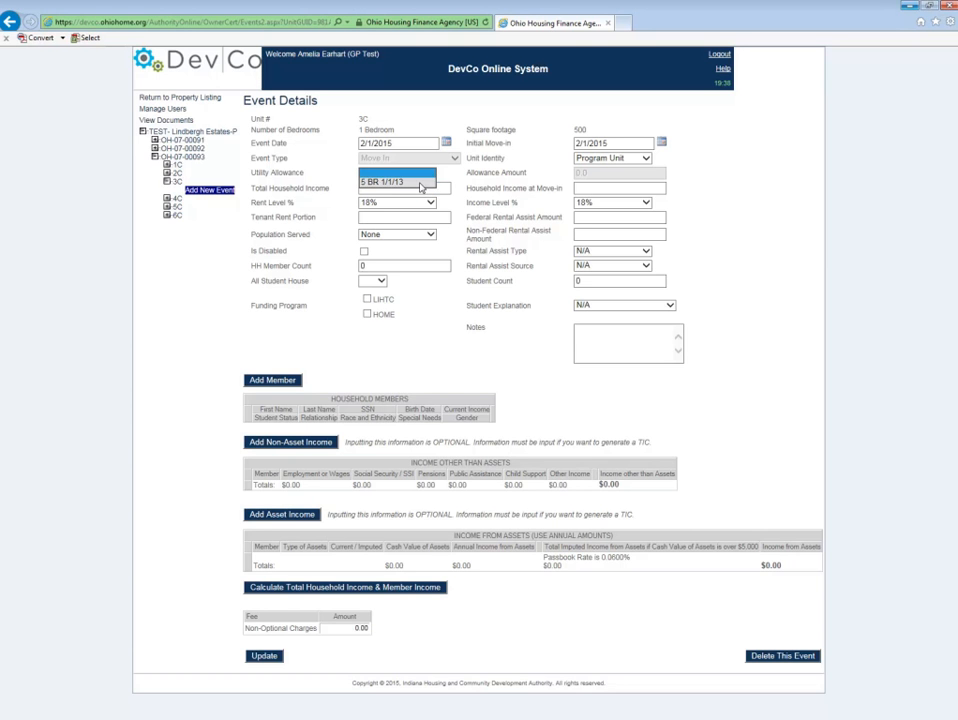
left_click(421, 186)
left_click(426, 175)
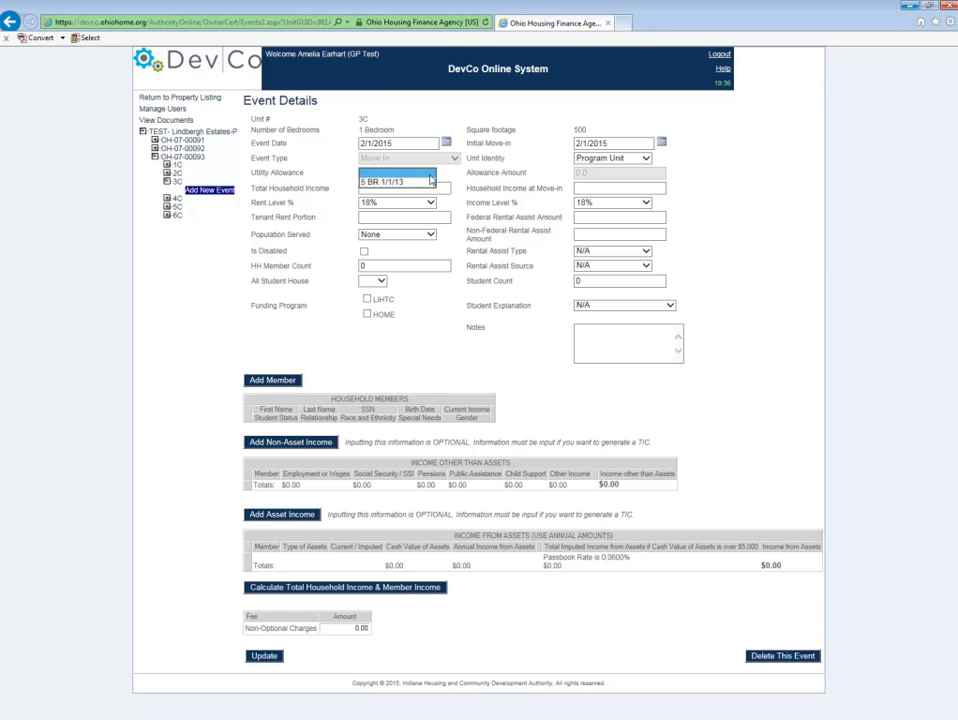
left_click(400, 182)
left_click(396, 180)
left_click(393, 176)
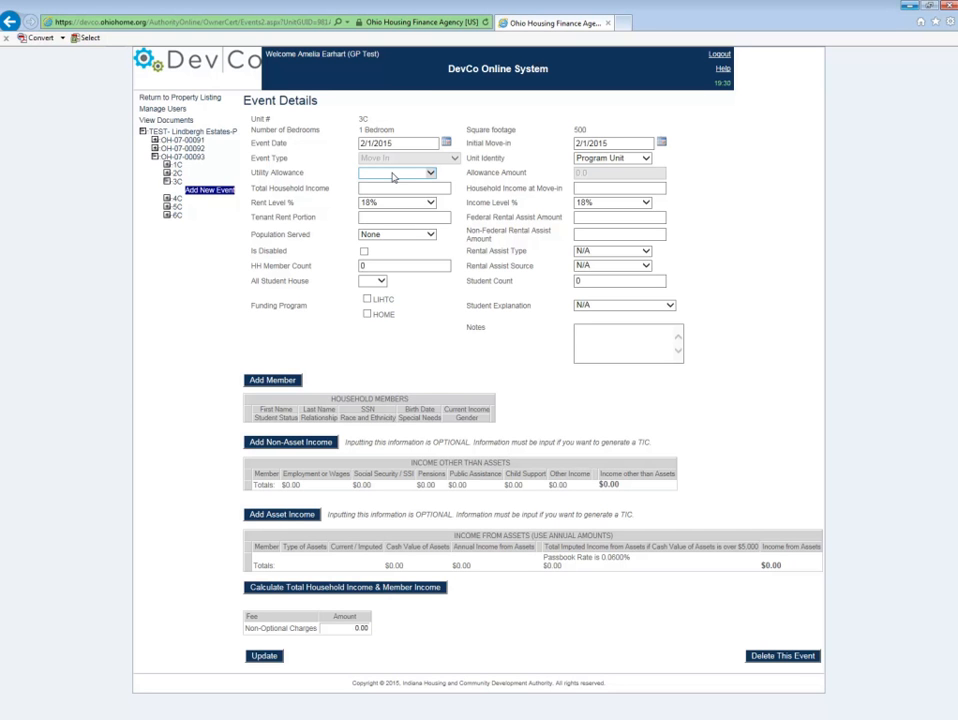
left_click(393, 176)
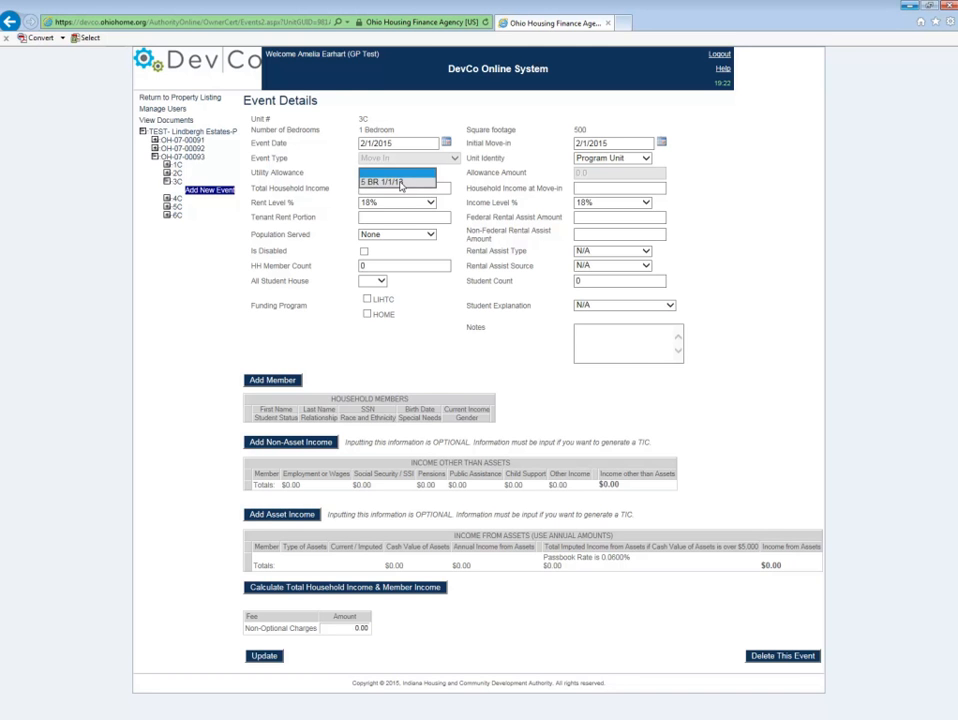
left_click(399, 182)
left_click(401, 190)
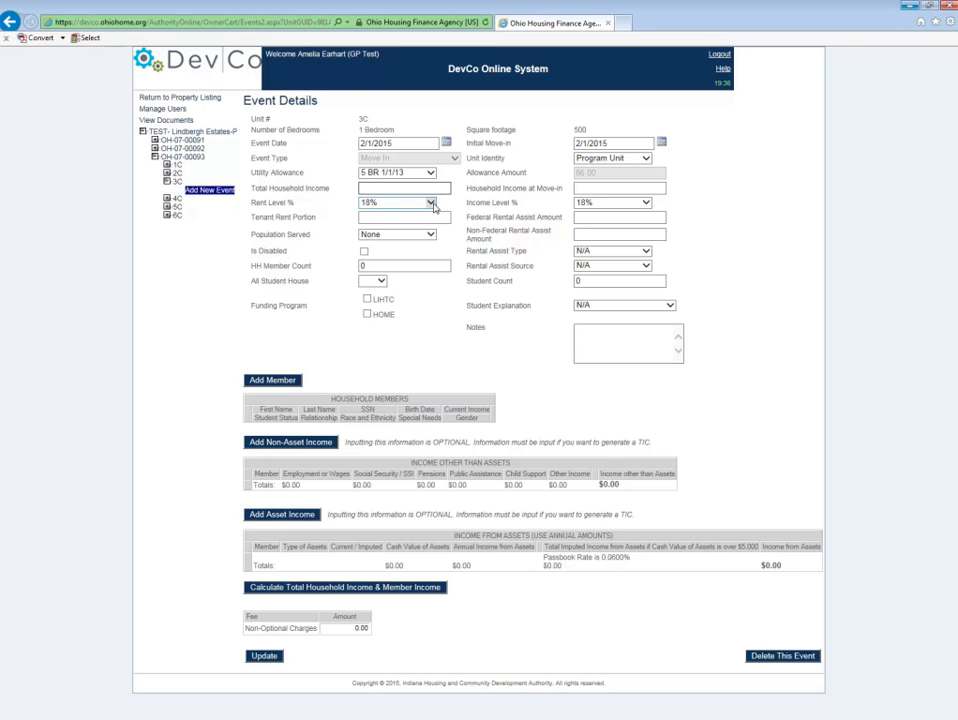
Step: Set both the rent level and the income level percentages to 30%
left_click(432, 205)
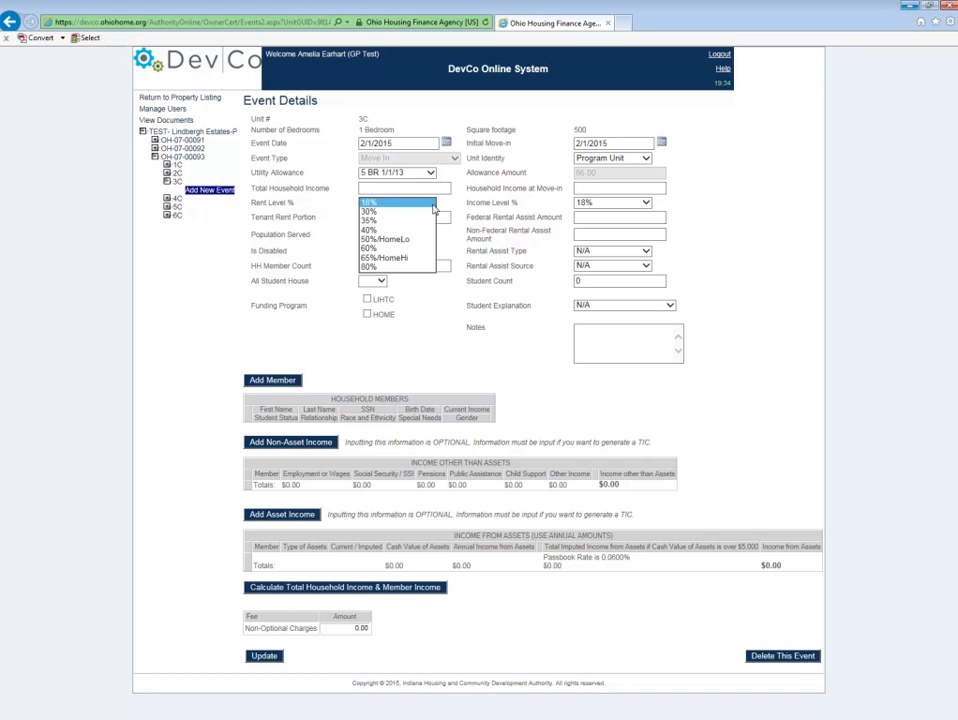
left_click(402, 214)
left_click(402, 213)
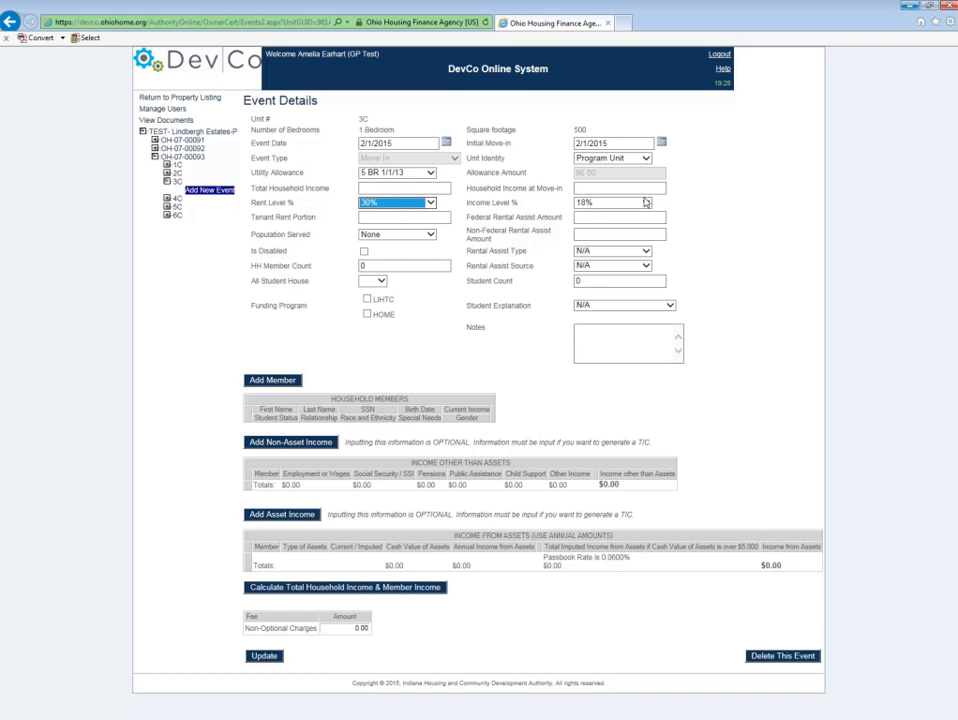
left_click(612, 203)
left_click(609, 219)
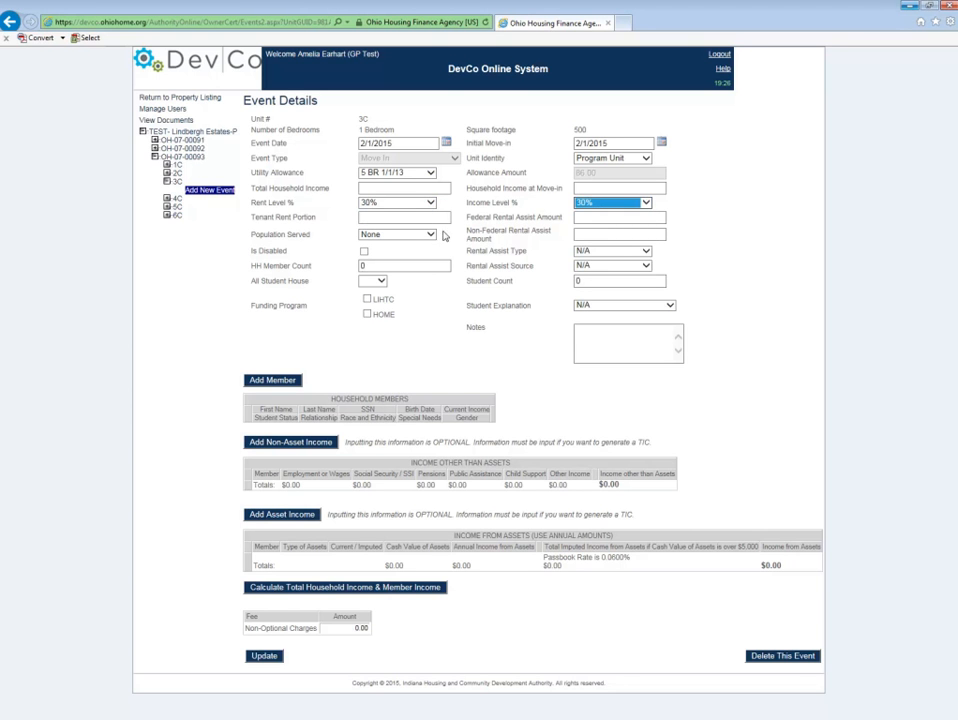
Step: Enter 250 as the tenant rent portion
left_click(370, 218)
type("250")
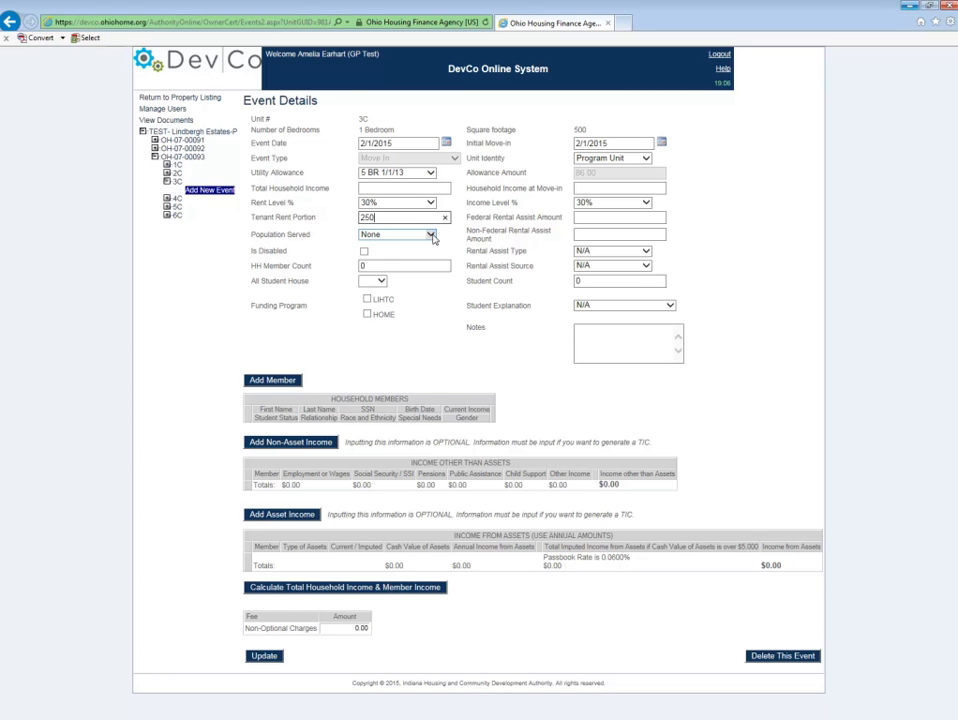
left_click(431, 236)
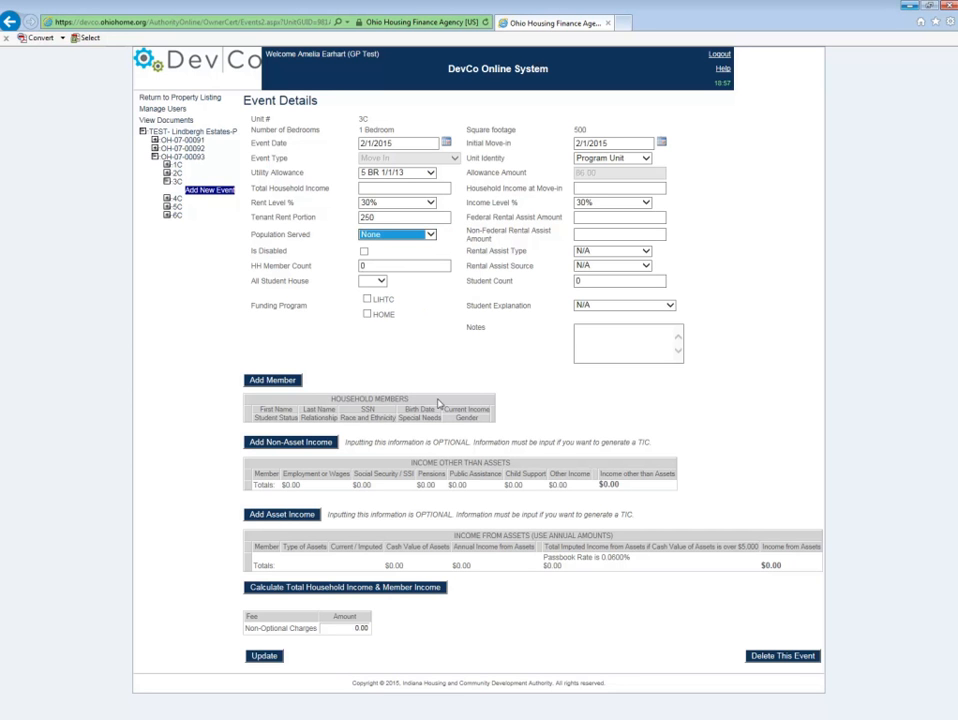
left_click(432, 206)
left_click(435, 213)
left_click(433, 206)
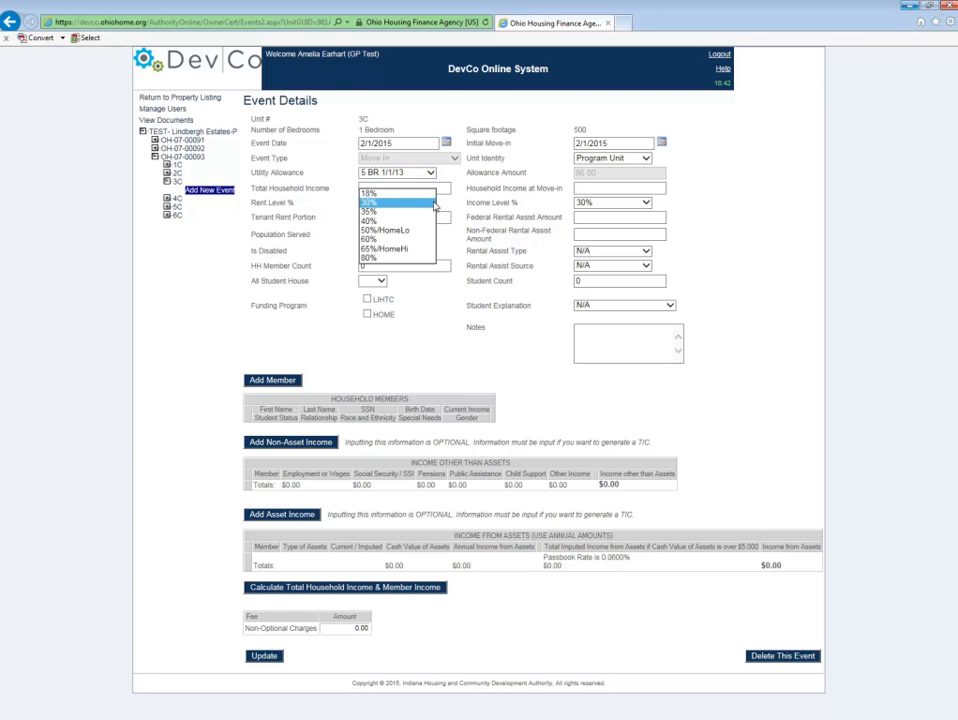
left_click(374, 222)
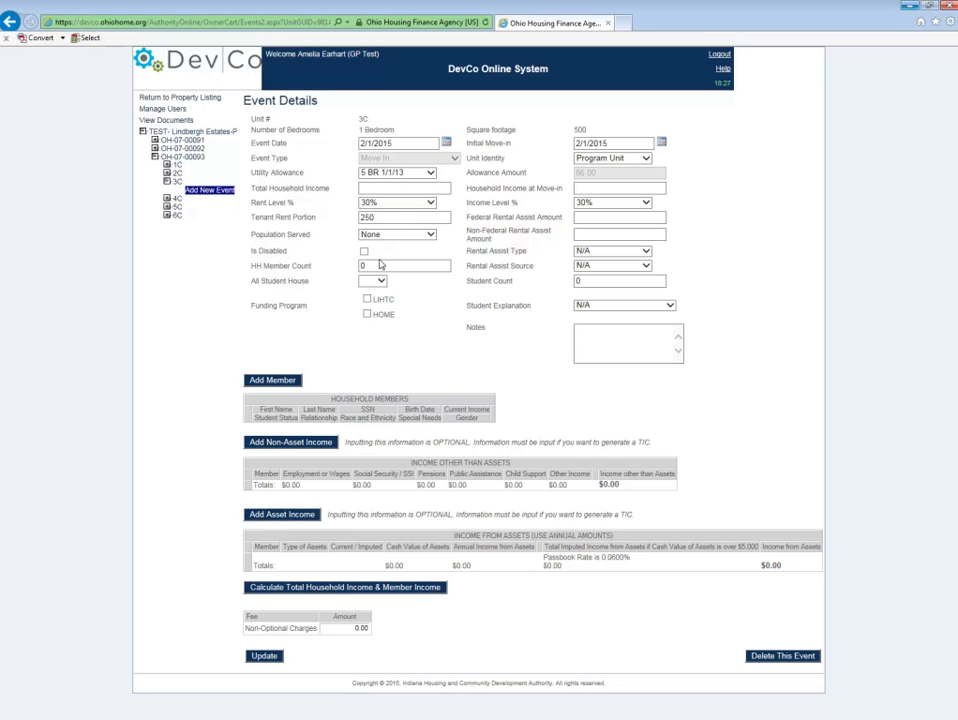
Step: Set the household member count to 3 and the all student house option to No
left_click_drag(369, 267, 345, 269)
type("3")
left_click(378, 282)
left_click(375, 282)
left_click(380, 282)
left_click(376, 282)
left_click(380, 283)
left_click(379, 283)
left_click(376, 283)
left_click(366, 290)
Step: Select LIHTC and HOME as the funding programs
left_click(367, 300)
left_click(367, 315)
Step: Set the federal rental assist amount to 50 and the non-federal rental assist amount to 0
left_click(598, 214)
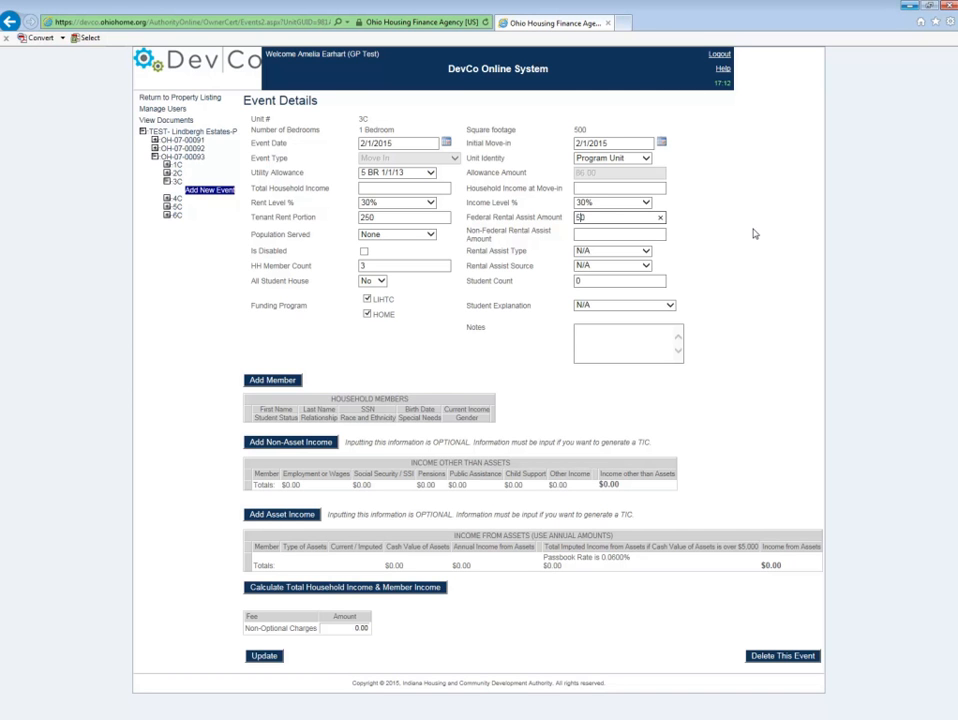
left_click(599, 233)
double_click(580, 218)
left_click(617, 234)
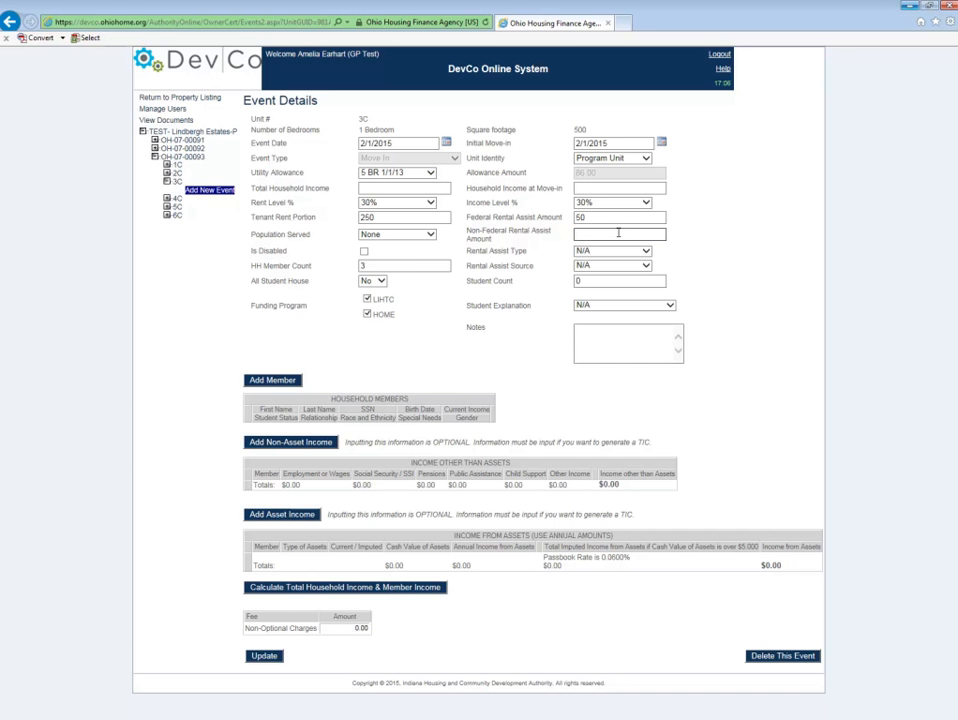
type("0")
Step: Set the rental assist type to Property Based
left_click(647, 253)
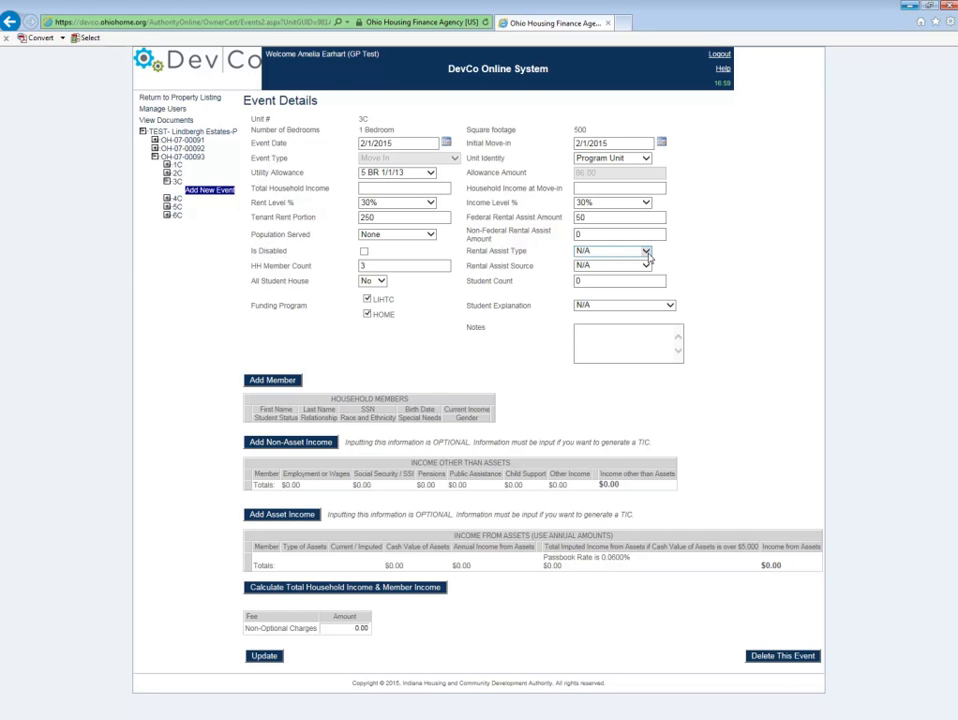
left_click(648, 254)
left_click(647, 254)
left_click(647, 254)
left_click(647, 254)
left_click(643, 261)
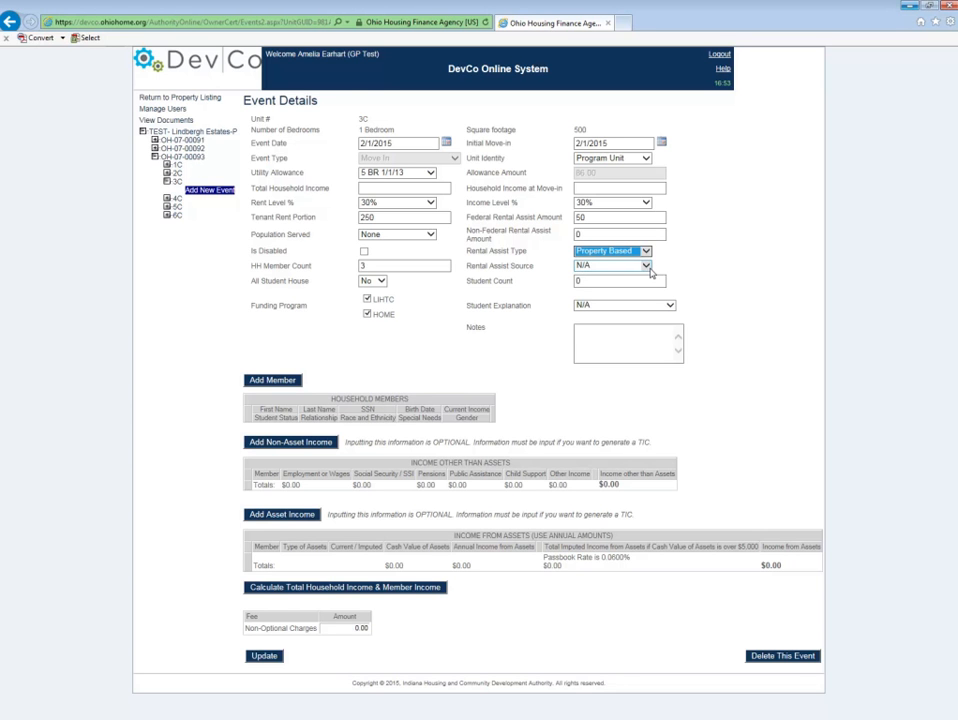
Step: Set the rental assist source to Section 8 Project Based
left_click(650, 268)
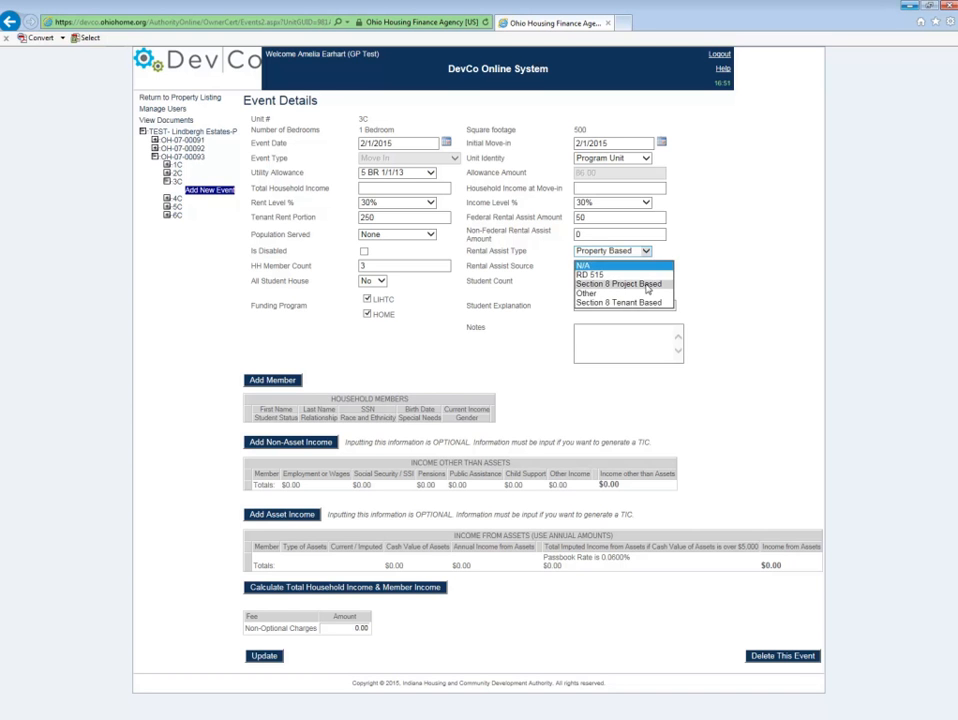
left_click(645, 279)
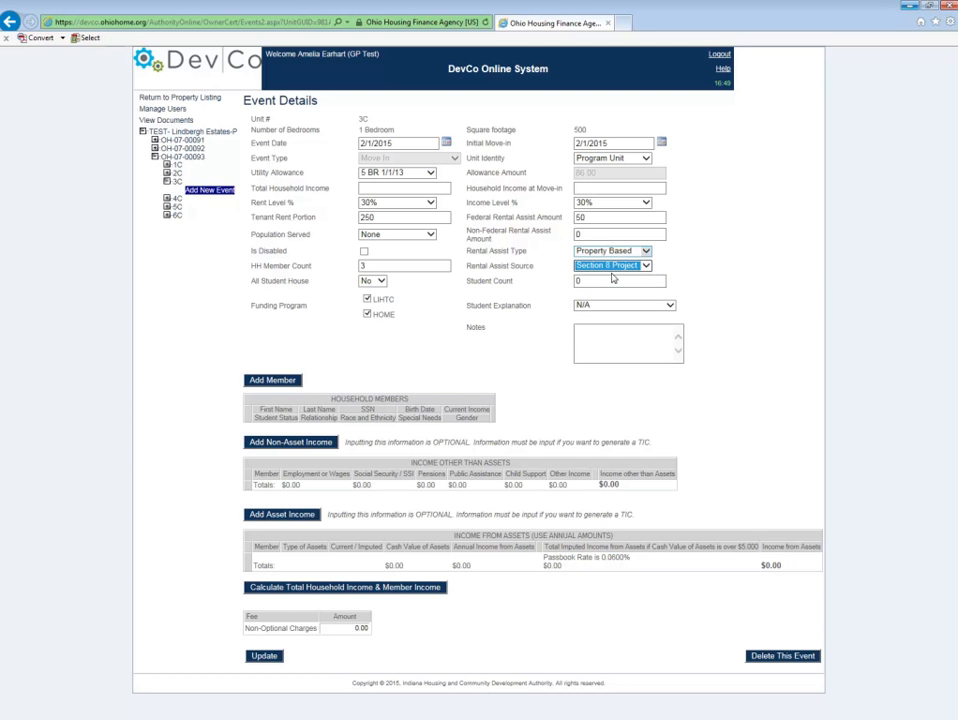
left_click(648, 268)
left_click(648, 273)
left_click(647, 268)
left_click(647, 272)
left_click(578, 281)
left_click(561, 278)
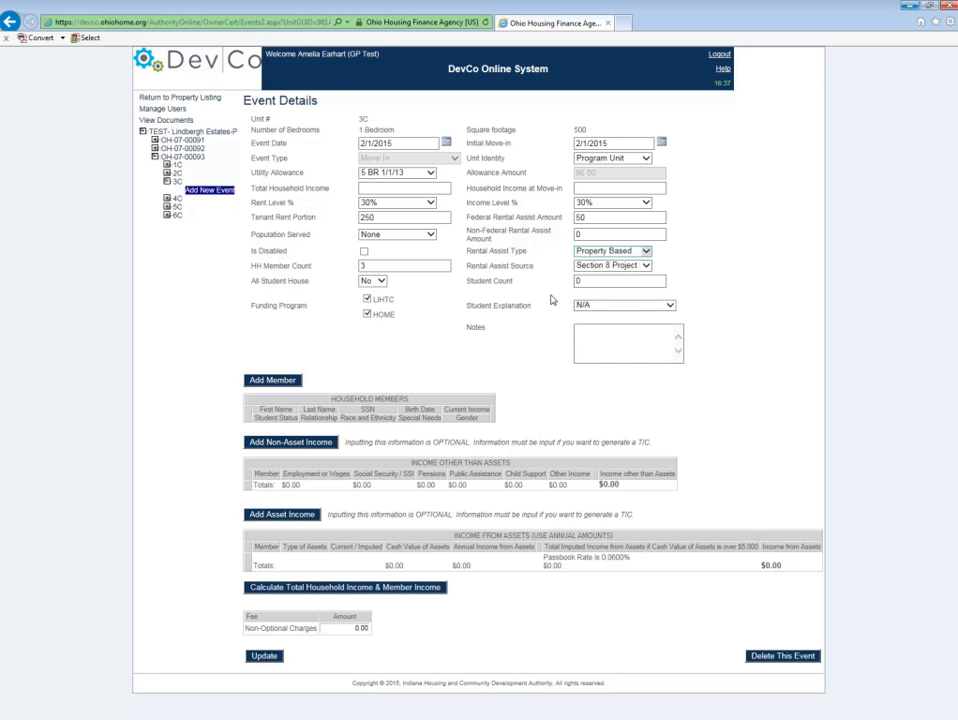
Step: Add a household member and enter the member's first and last name
left_click(598, 280)
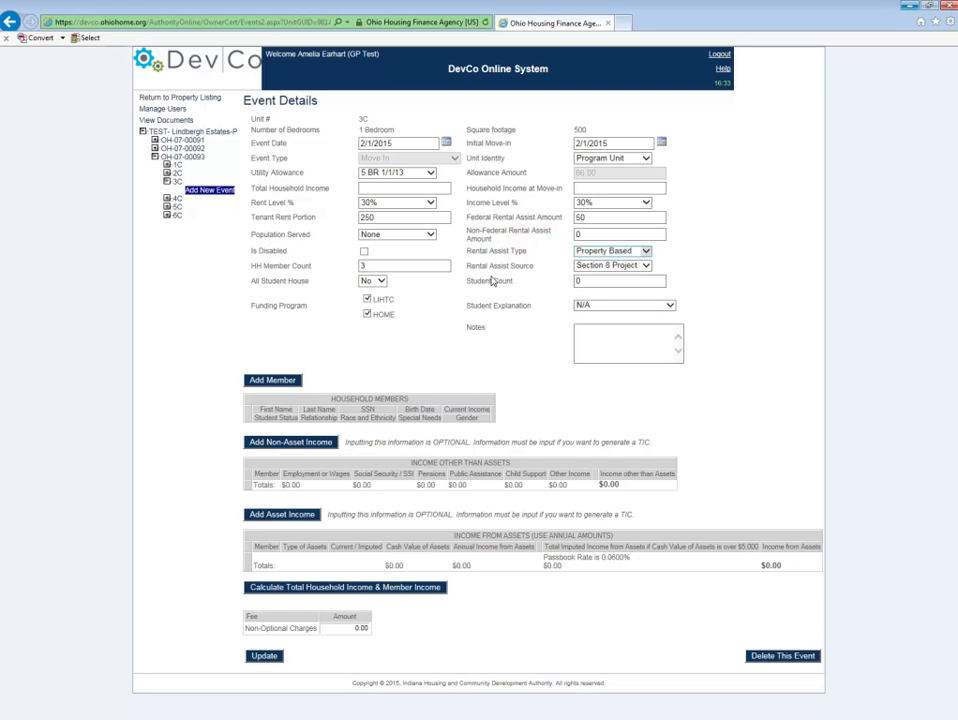
left_click(293, 383)
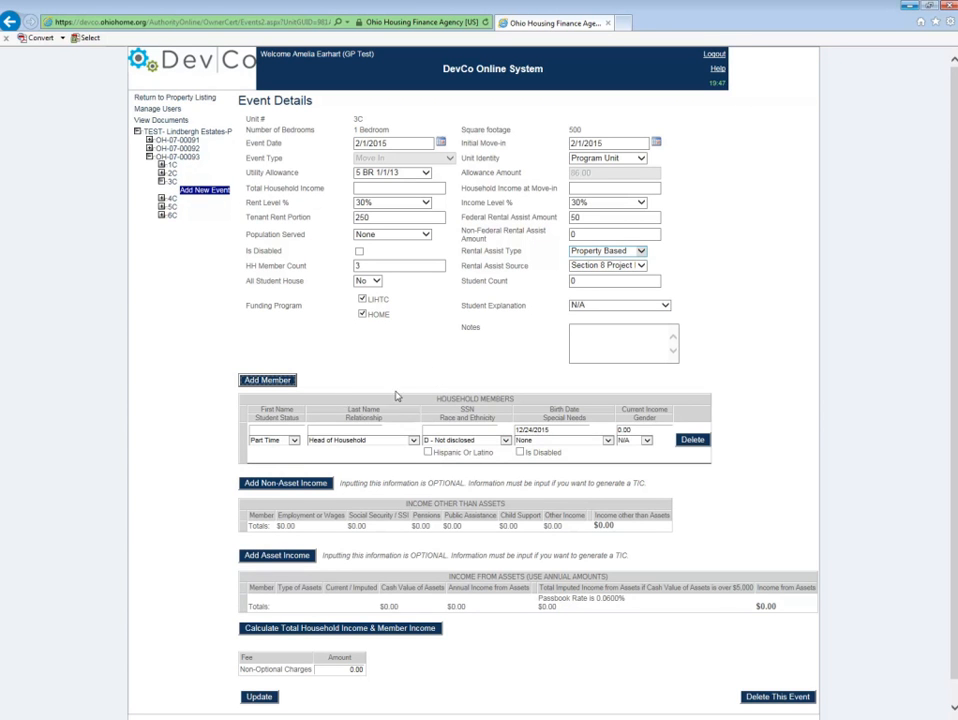
left_click(294, 428)
type("Malala")
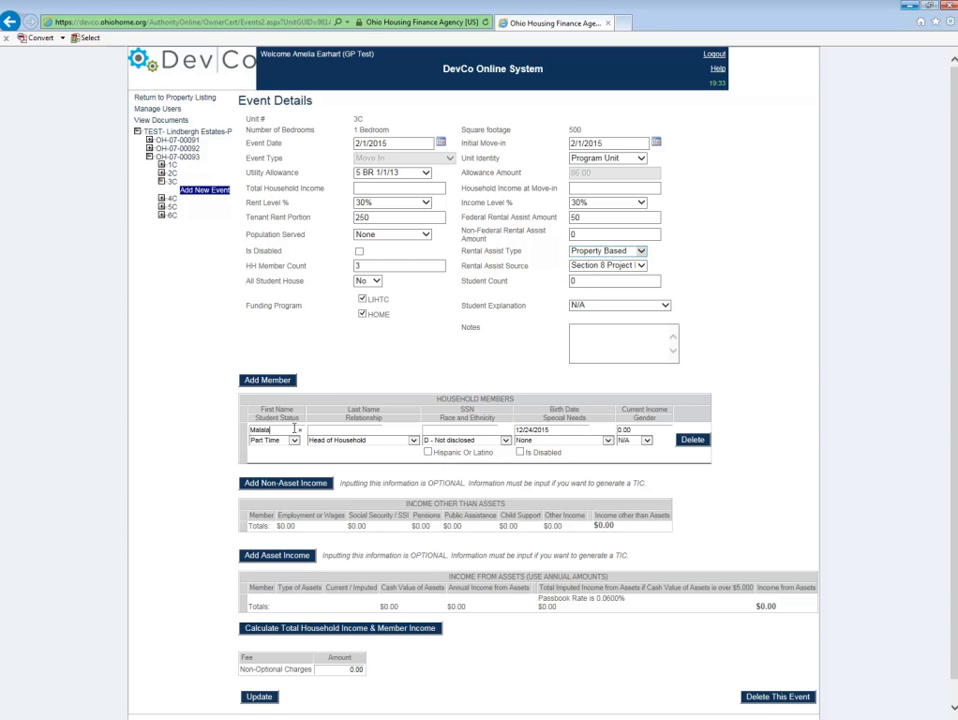
type("Yousafzai")
Step: Enter the first member's SSN and date of birth
left_click(443, 430)
type("000")
type("004321")
key("Tab")
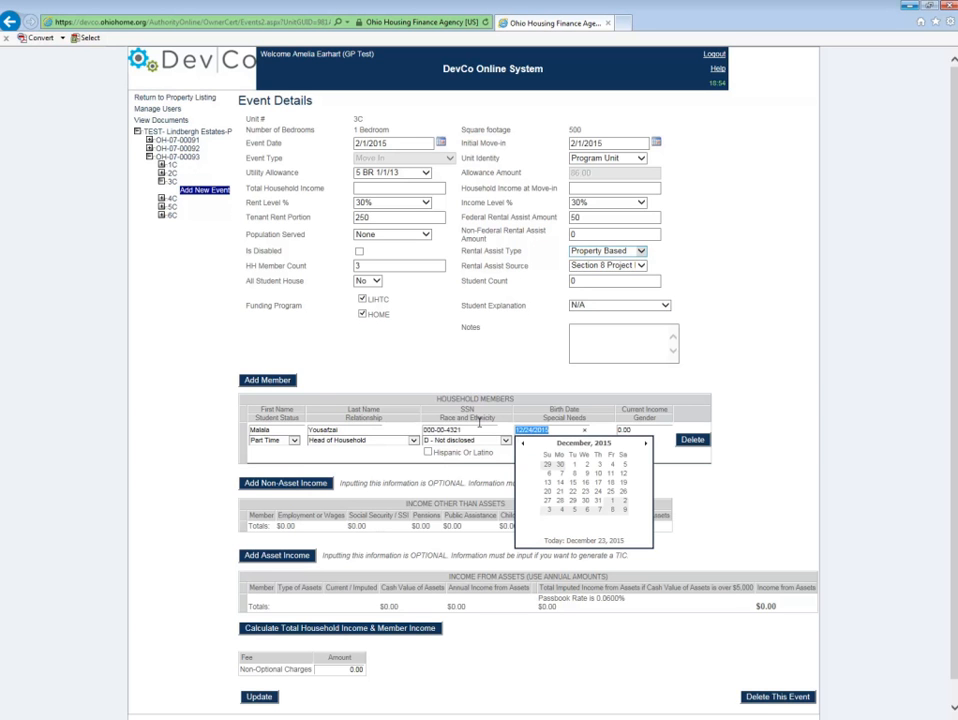
type("7/12/1987")
Step: Set the first member's student status to Full Time, race to A - Asian and gender to Female
left_click(291, 441)
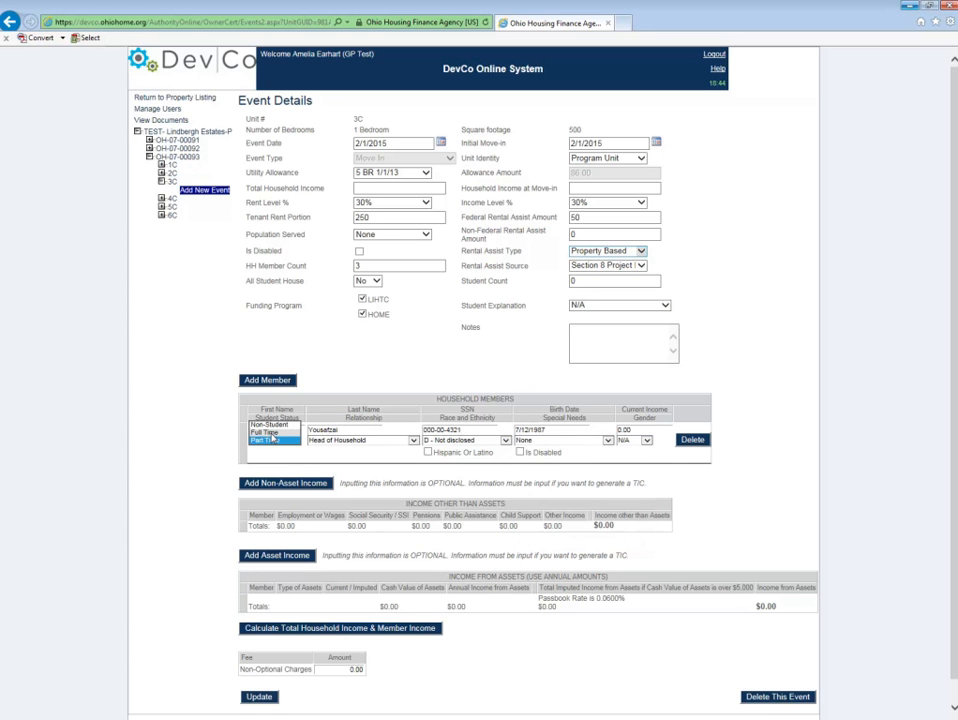
left_click(266, 432)
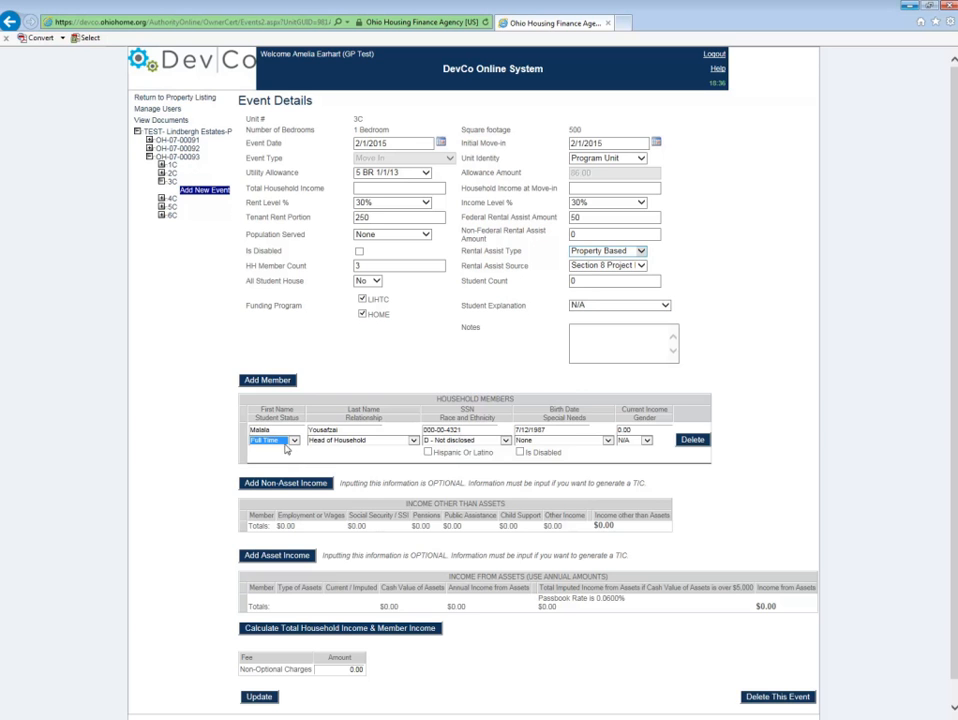
left_click(466, 440)
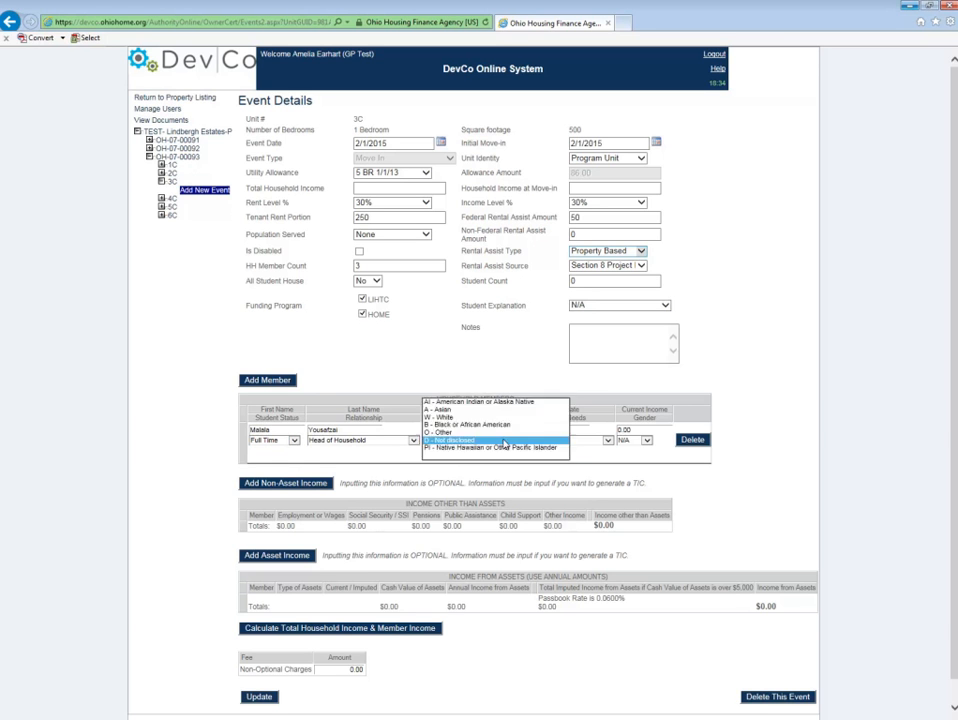
left_click(468, 409)
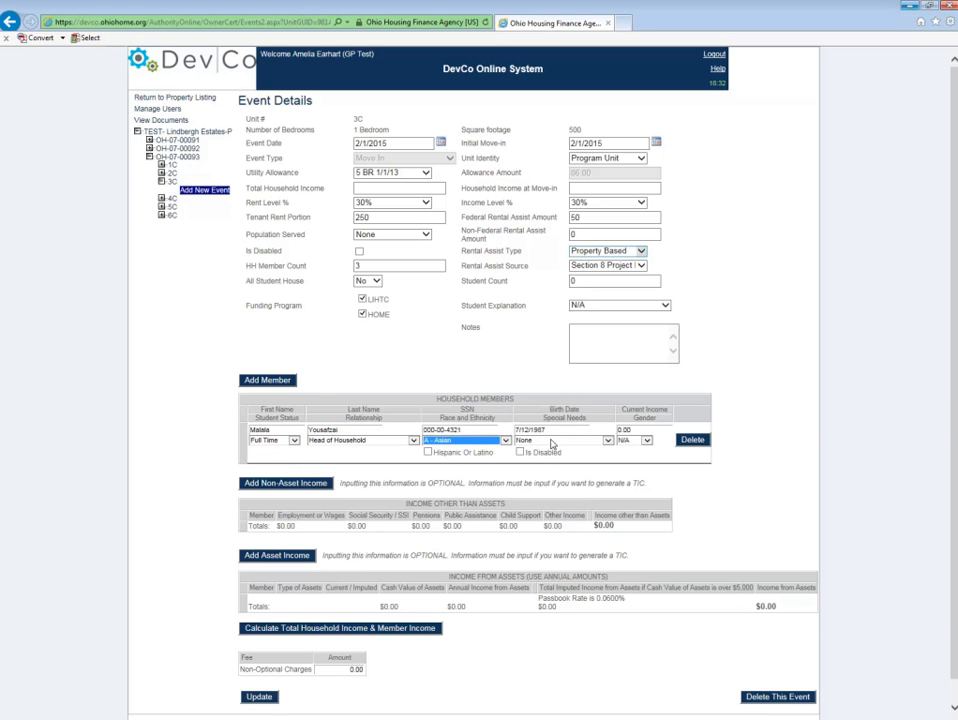
left_click(647, 441)
left_click(629, 447)
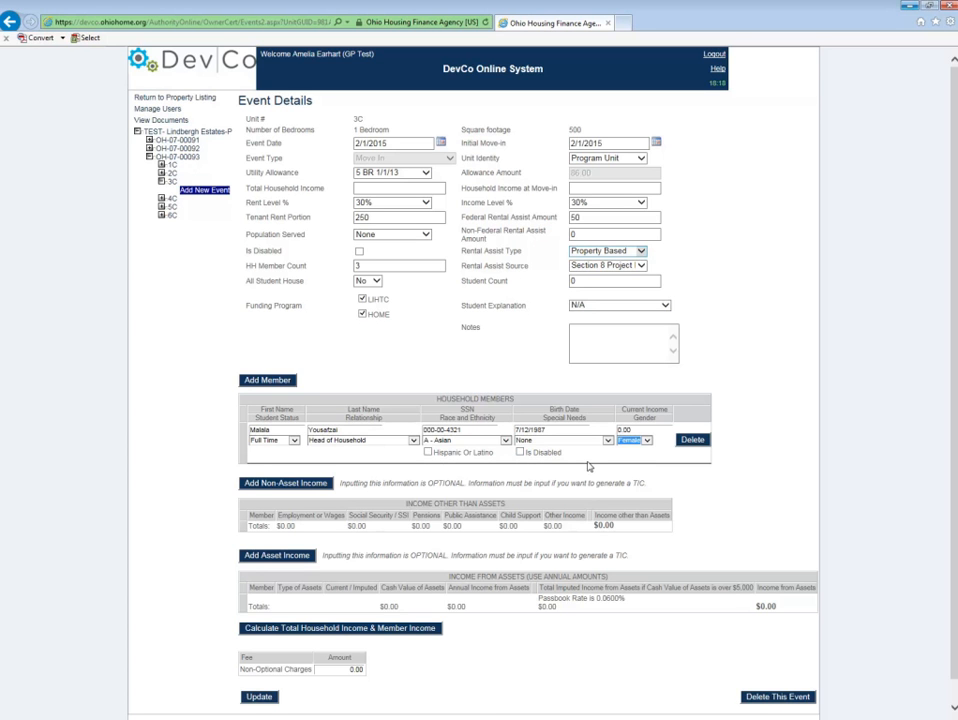
Step: Add a second household member and enter that member's first and last name
left_click(285, 380)
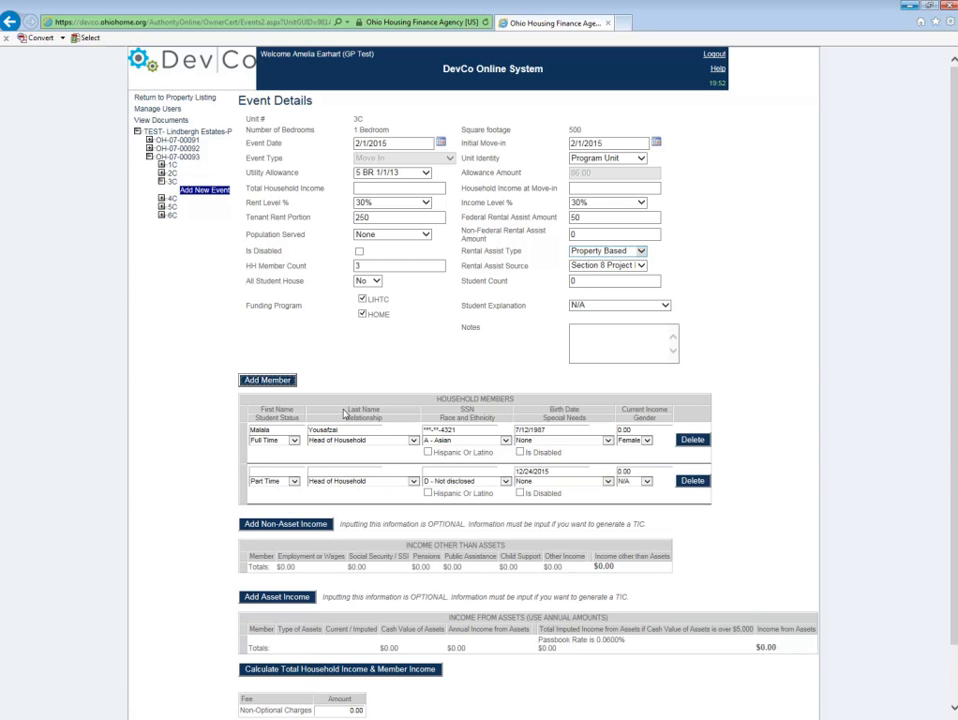
left_click(285, 470)
type("Ziaud")
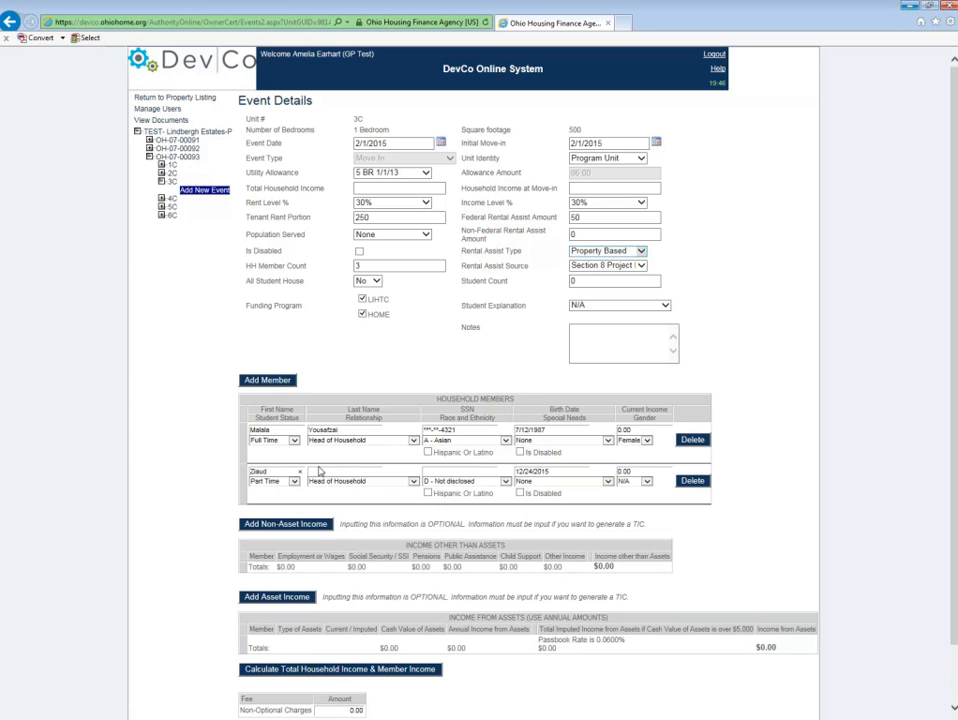
type("din")
left_click(332, 471)
type("Yousafzai")
Step: Enter the second member's SSN and date of birth
left_click(449, 471)
type("000-00-1234")
left_click(569, 472)
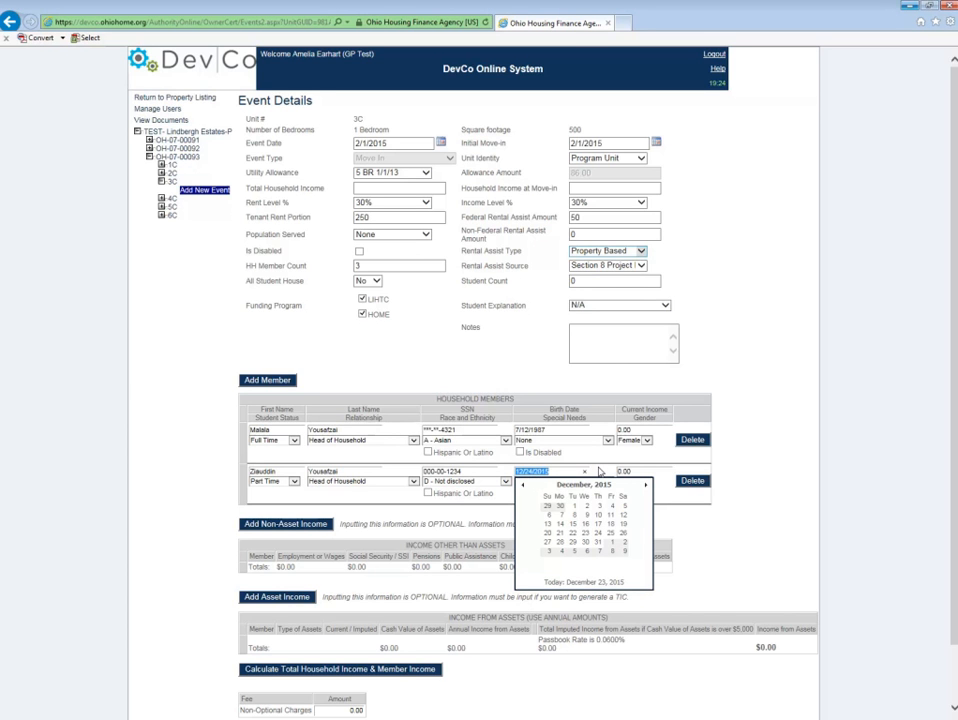
type("9/20/1990")
Step: Set the second member's student status to Full Time
left_click(296, 483)
left_click(298, 481)
left_click(287, 481)
left_click(284, 480)
left_click(283, 474)
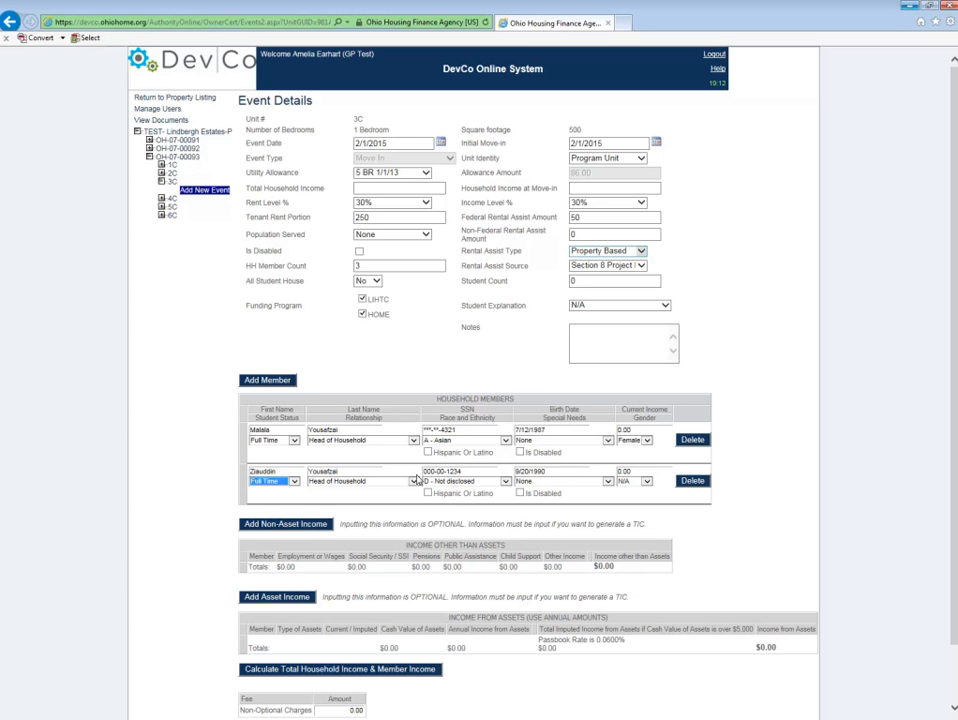
Step: Set the second member's relationship to Sibling/Sibling-In-Law and race to A - Asian
left_click(416, 482)
left_click(414, 483)
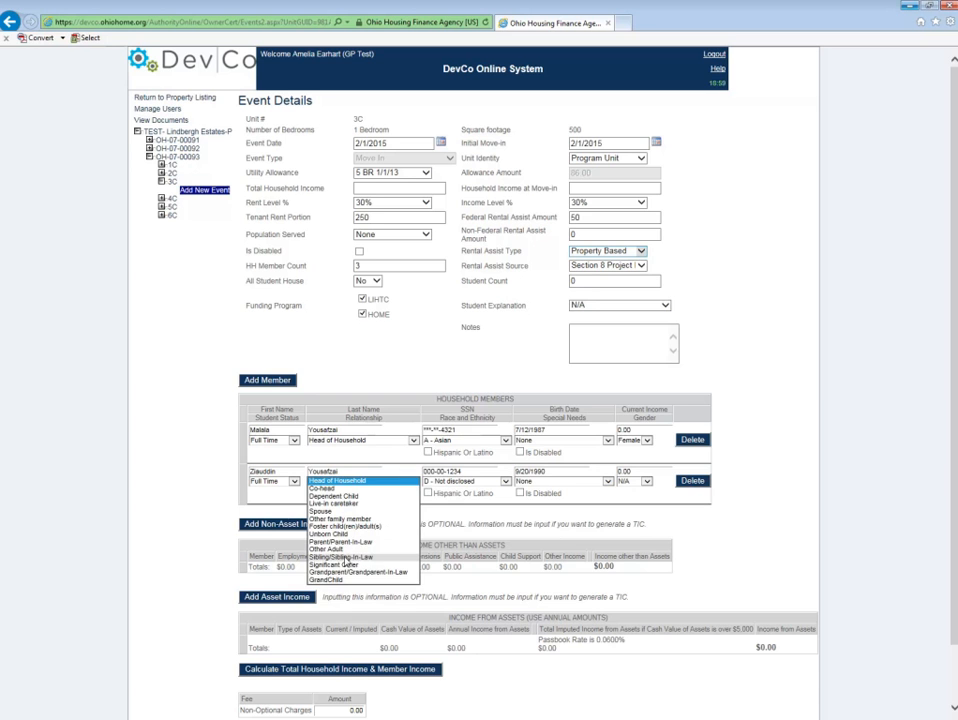
left_click(336, 558)
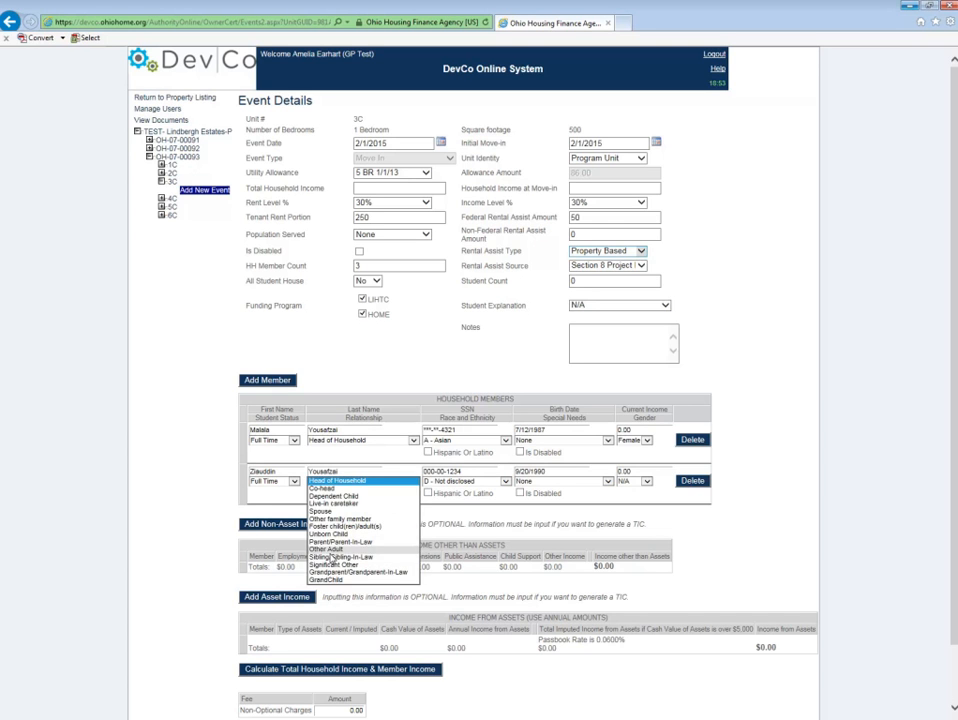
left_click(336, 556)
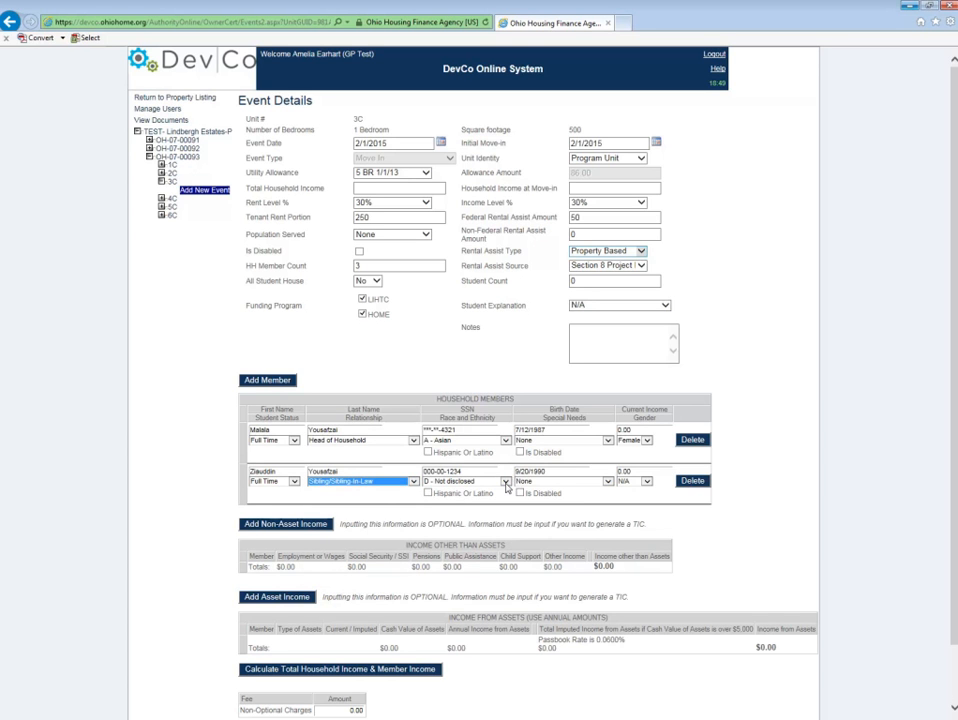
left_click(506, 482)
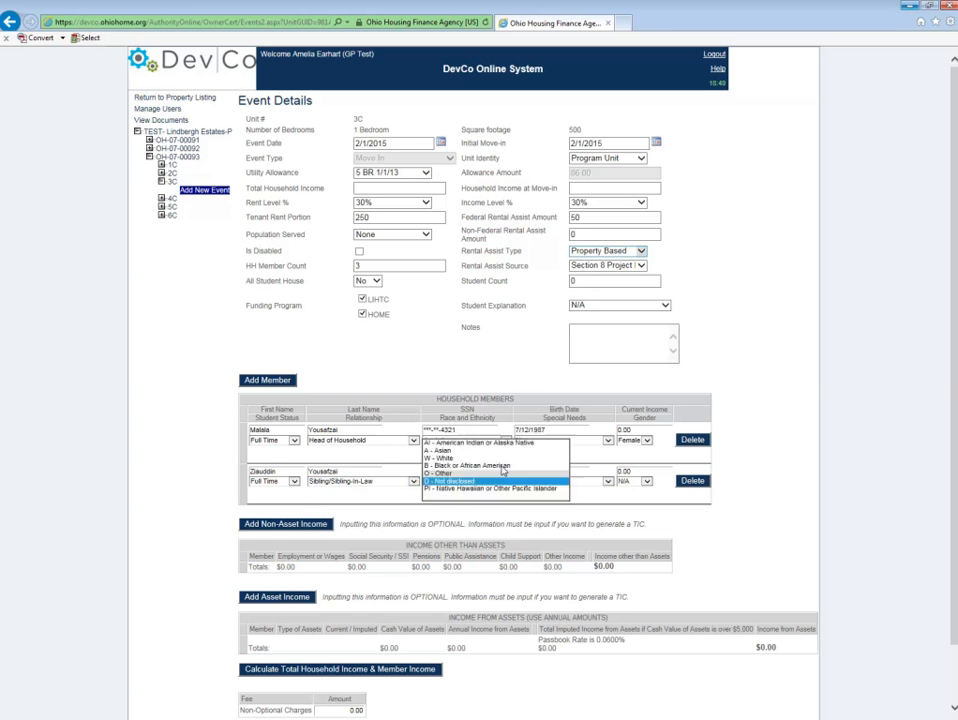
left_click(448, 451)
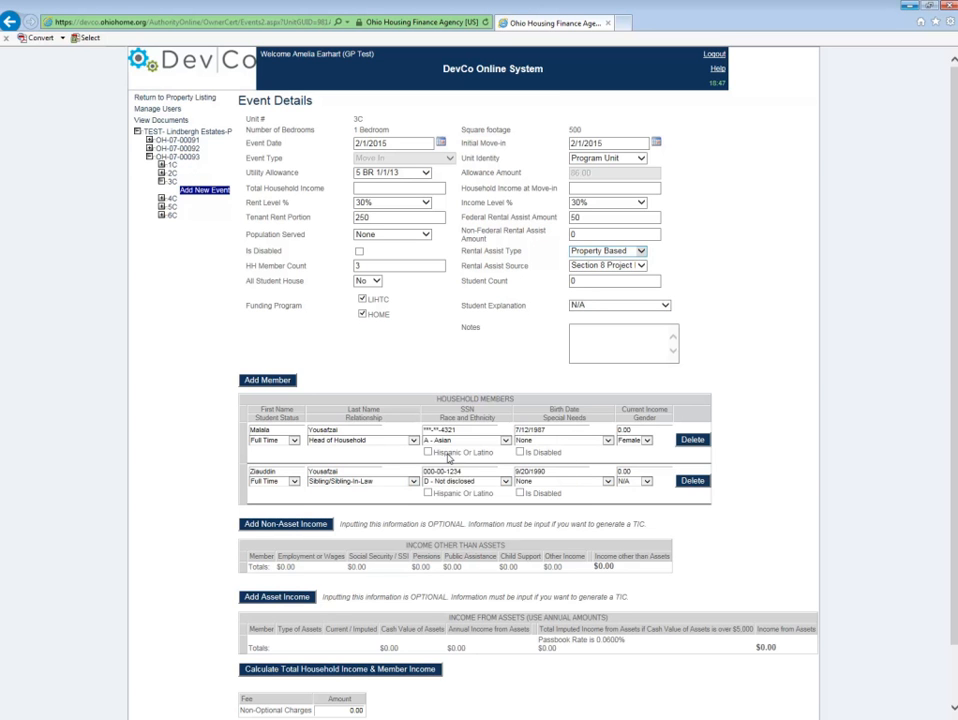
Step: Set the second member's gender to Male and add a third household member row
left_click(645, 482)
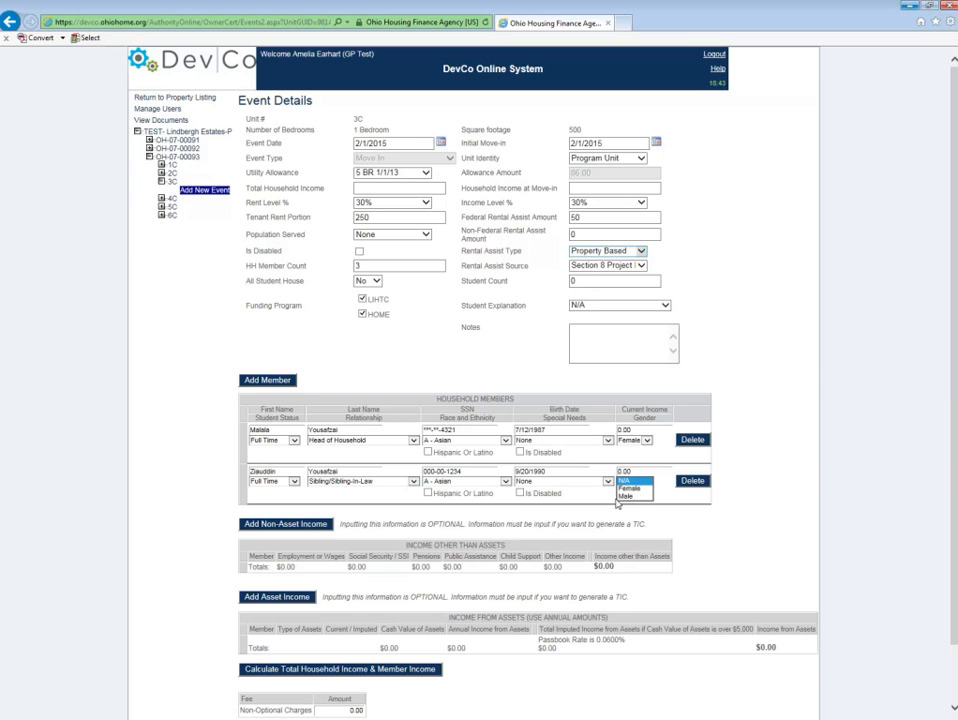
left_click(625, 497)
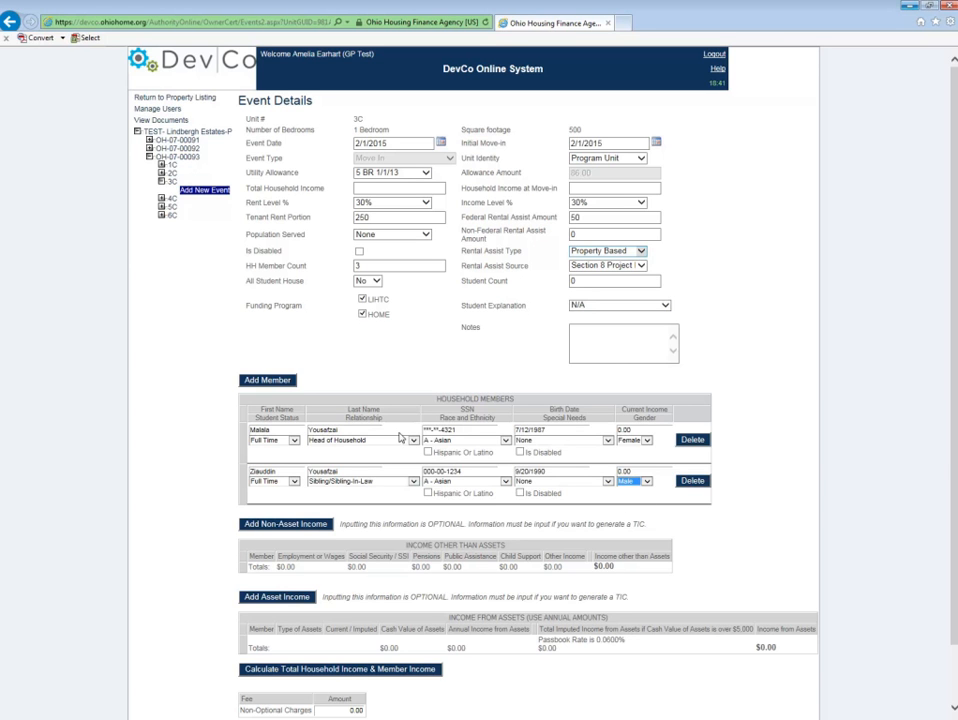
left_click(276, 385)
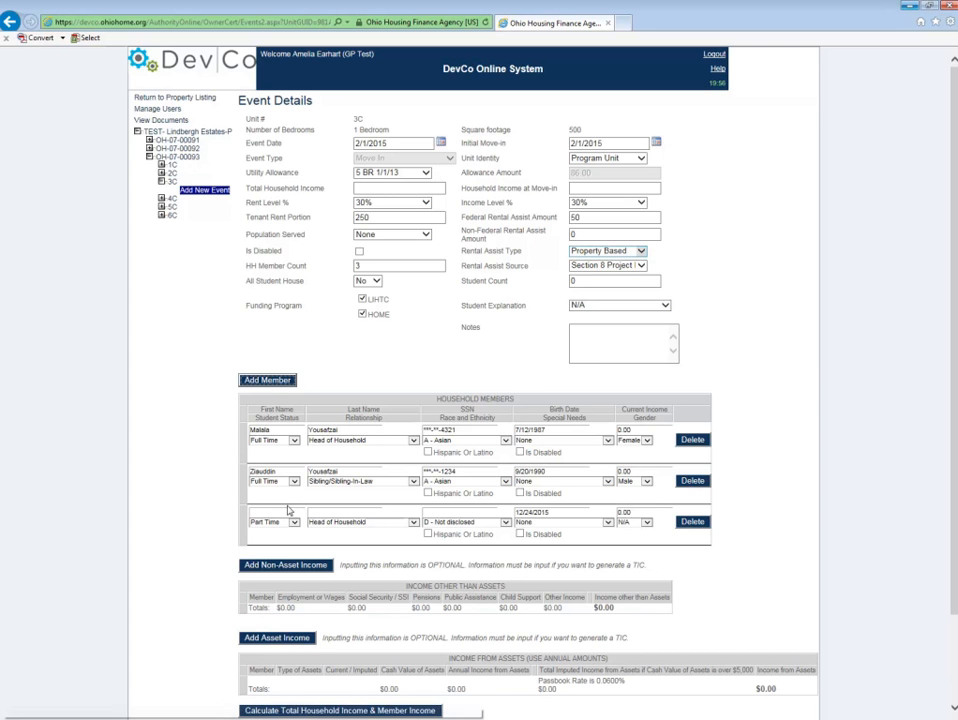
Step: Enter the third household member's first and last name
left_click(285, 510)
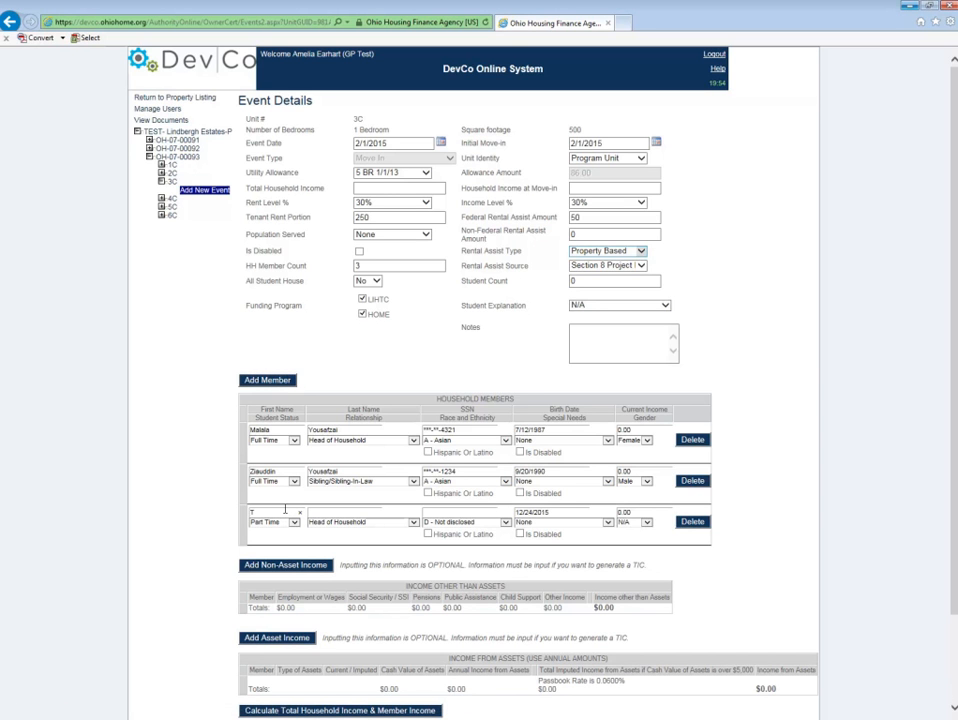
type("Yousafzai")
Step: Enter the third member's SSN and date of birth
left_click(457, 511)
type("000005555")
left_click(555, 511)
double_click(539, 509)
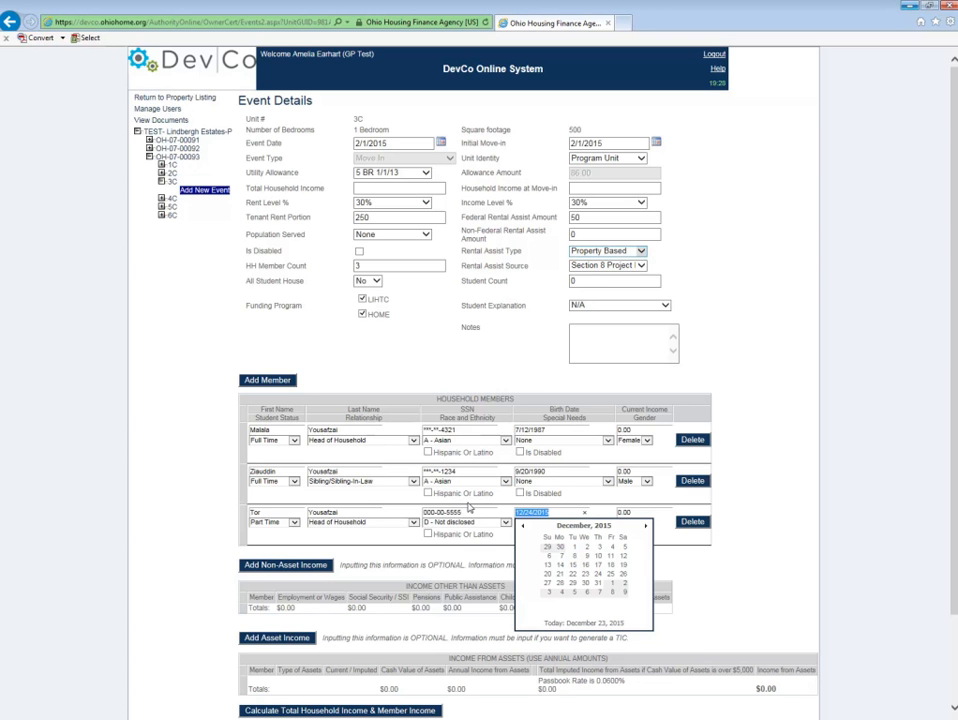
type("4/13/1990")
Step: Set the third member's student status to Non-Student and relationship to Sibling/Sibling-In-Law
left_click(285, 522)
left_click(285, 507)
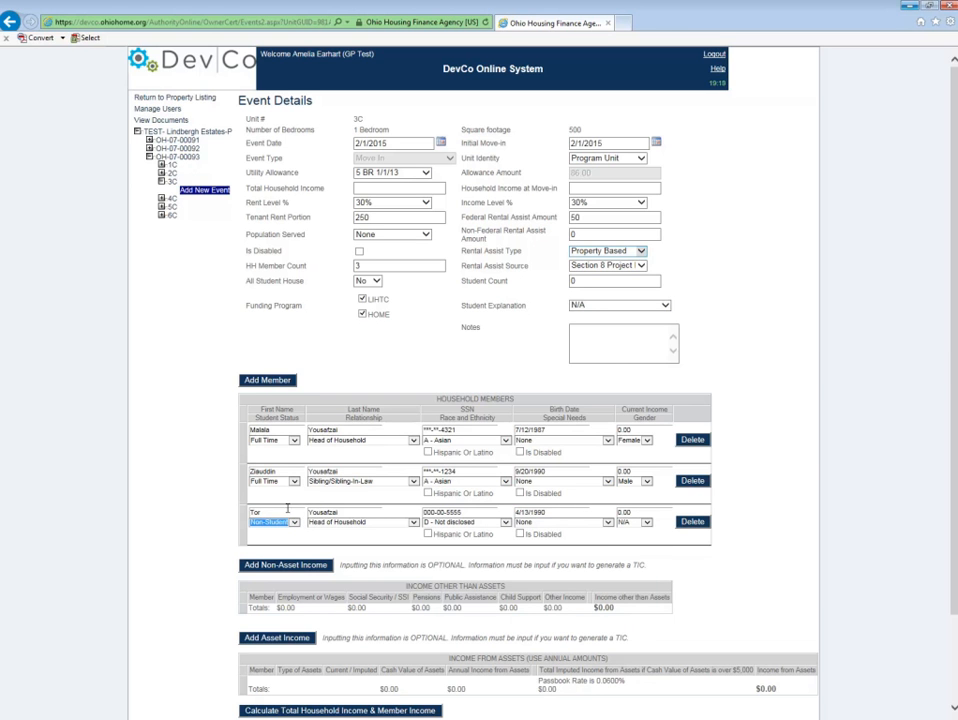
left_click(411, 524)
left_click(414, 524)
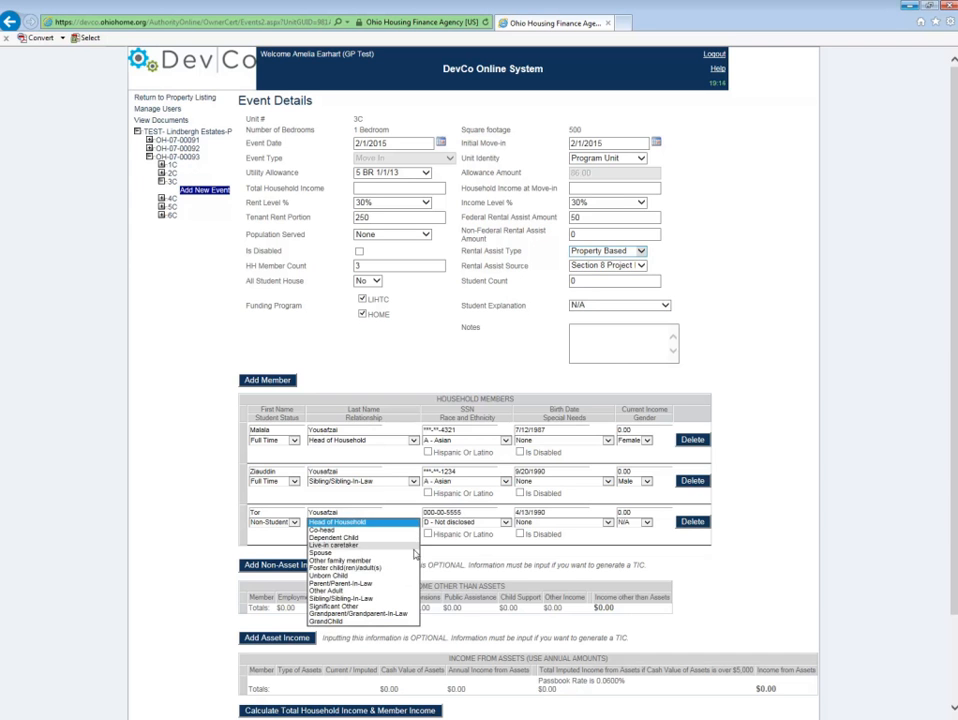
left_click(395, 598)
Step: Set the third member's race to A - Asian and gender to Male
left_click(505, 522)
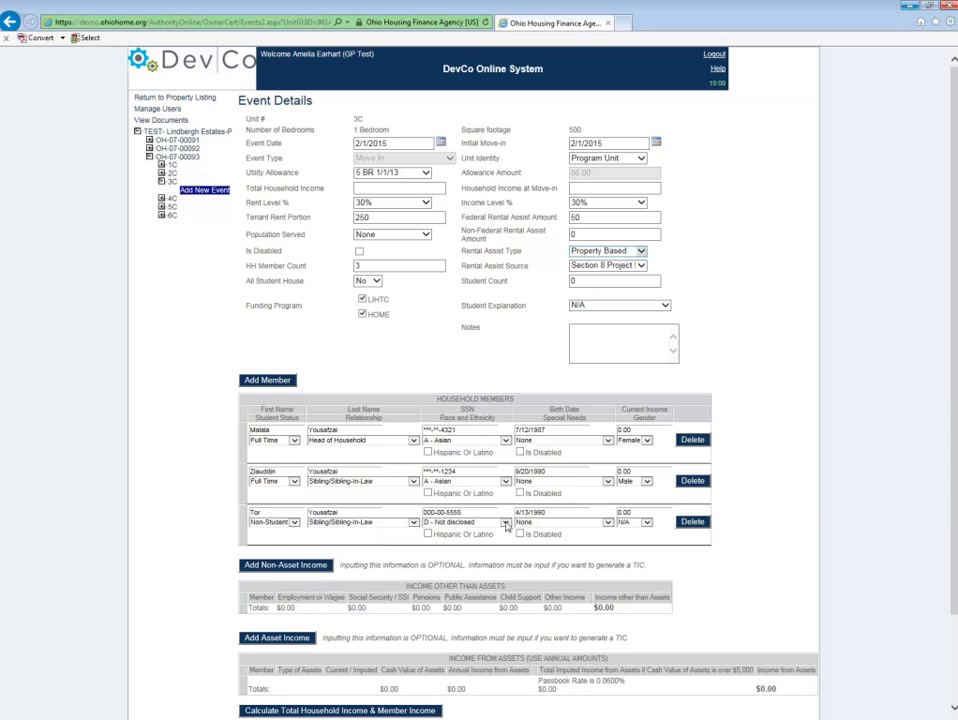
left_click(467, 495)
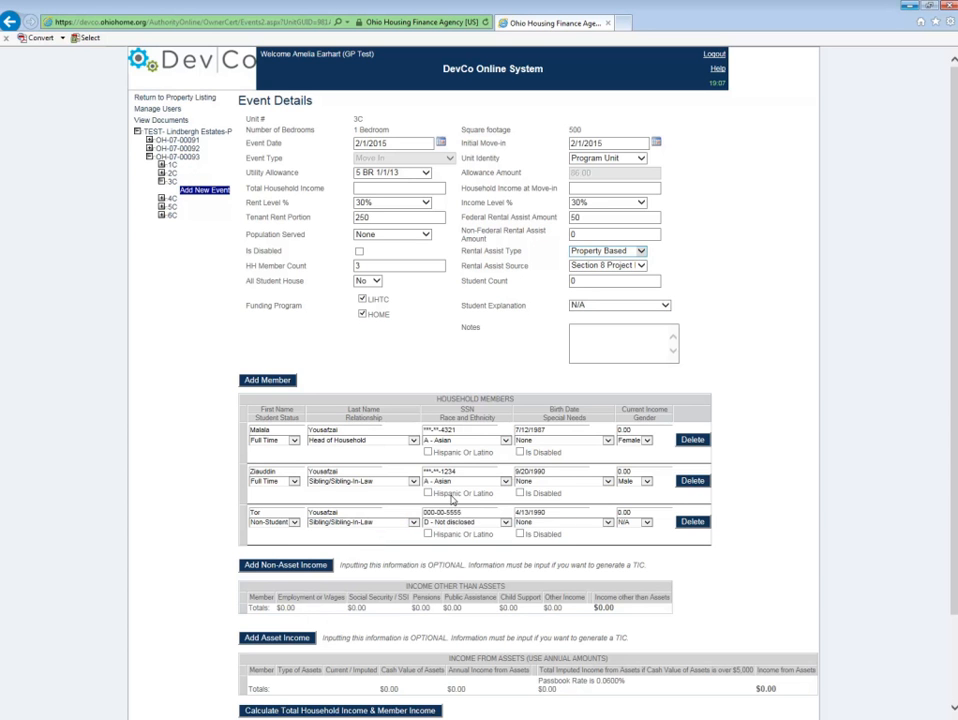
left_click(638, 522)
left_click(630, 538)
Step: Set the event's Student Count to 2
double_click(573, 281)
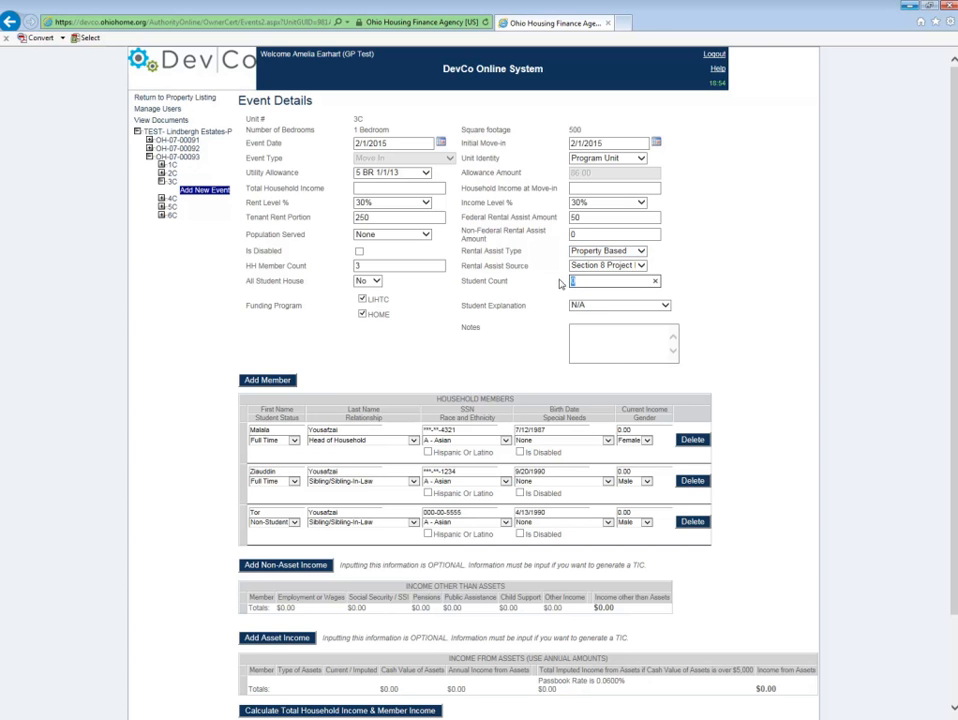
type("2")
left_click(504, 361)
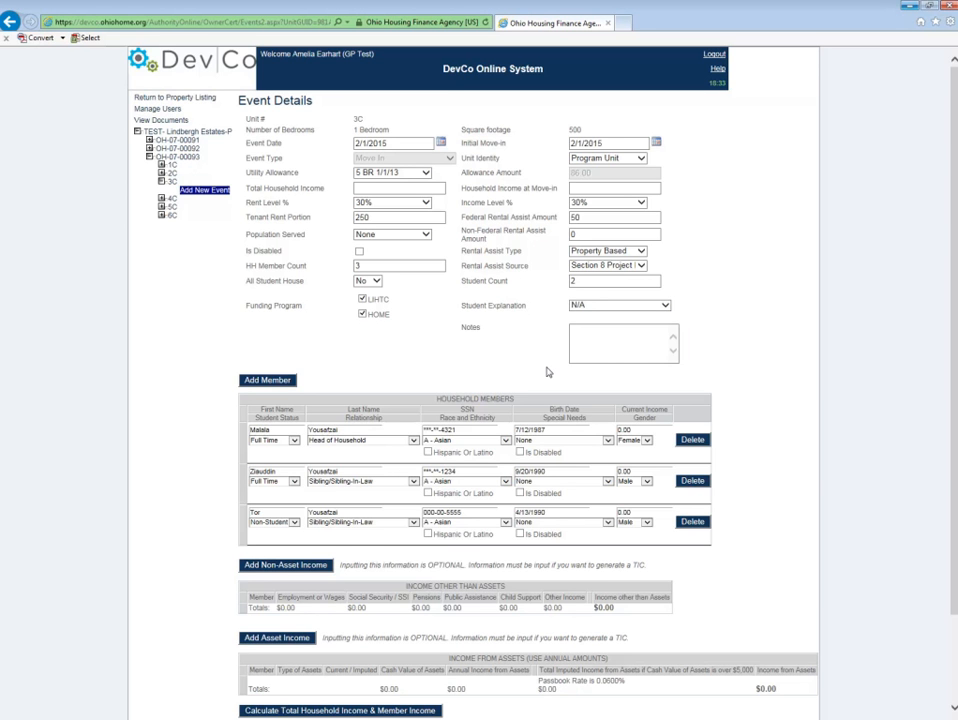
Step: Add a non-asset income row for the head of household with employment or wages of 8424.00
scroll(663, 540, "down", 2)
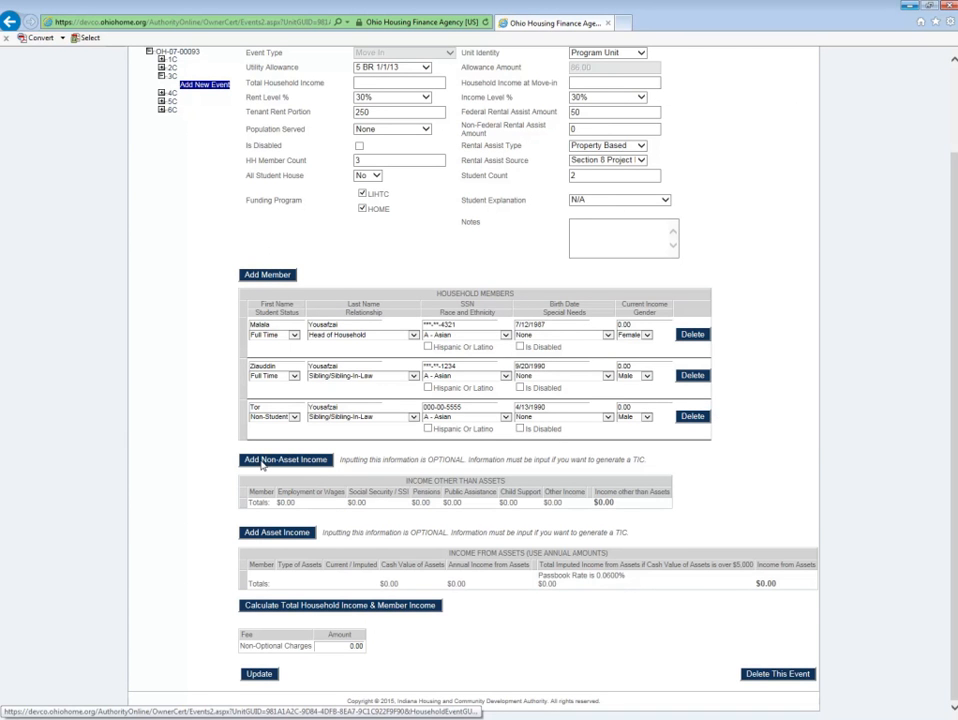
left_click(310, 462)
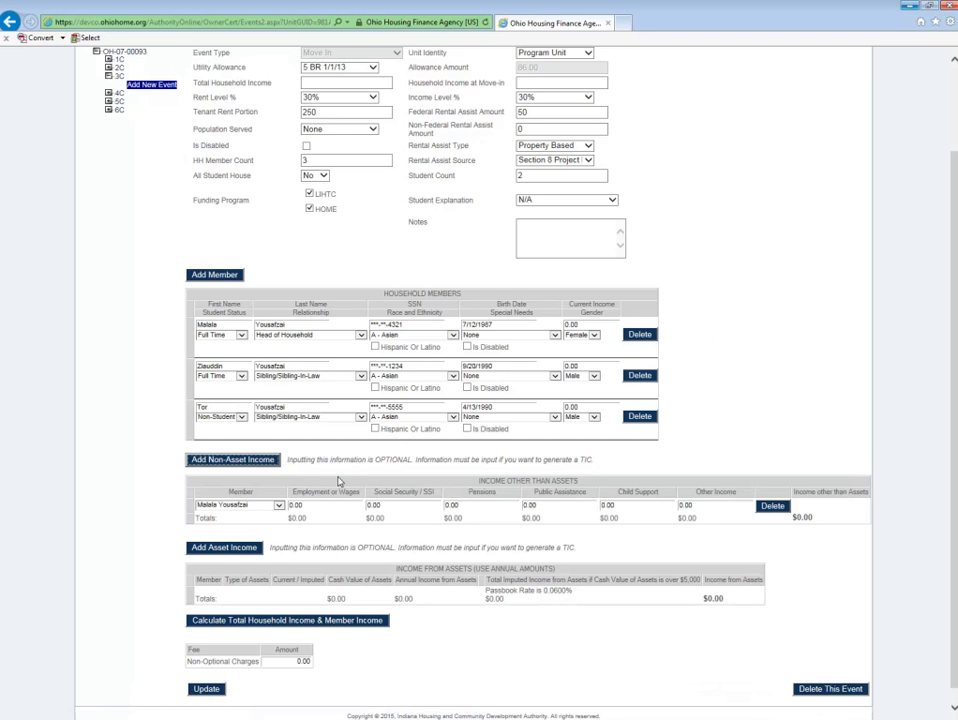
left_click(295, 505)
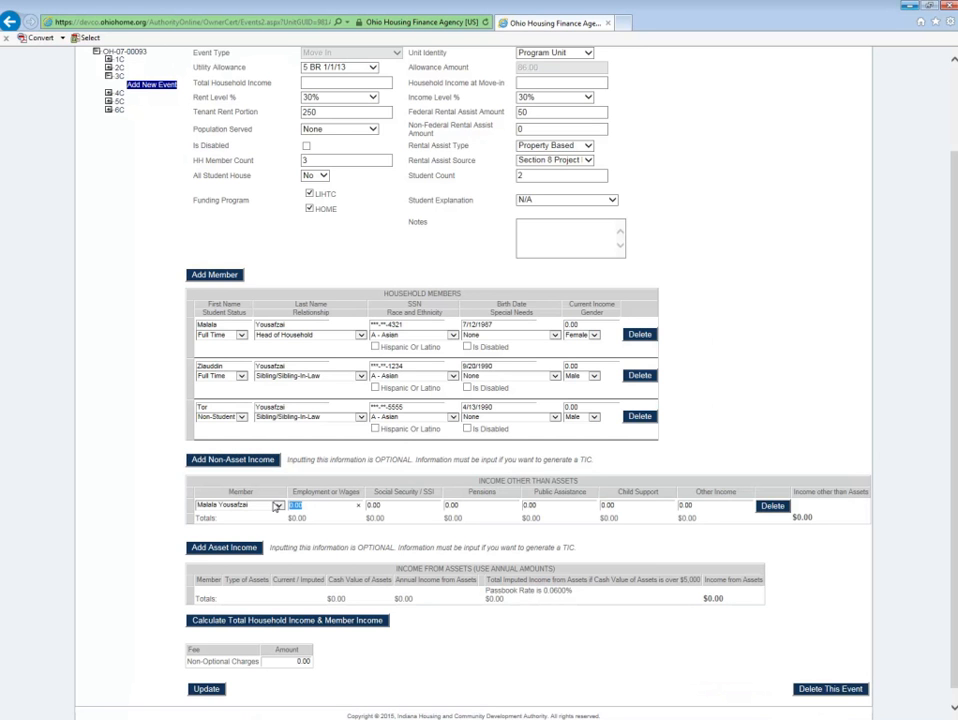
type("8424")
Step: Add an asset income row of type Checking with a cash value of 1000
left_click(249, 550)
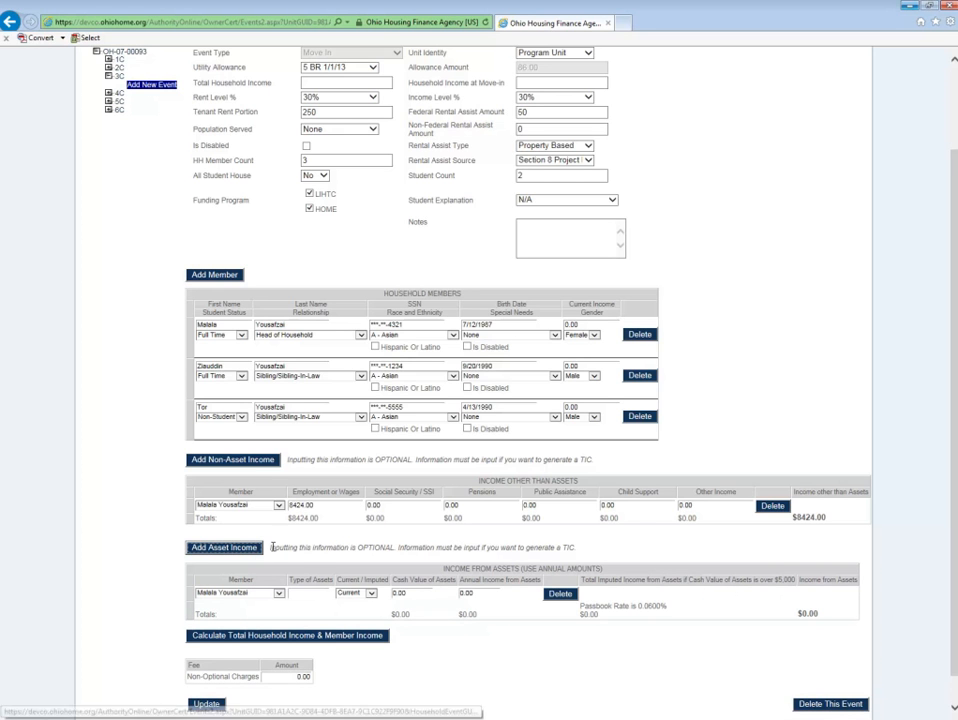
left_click(328, 592)
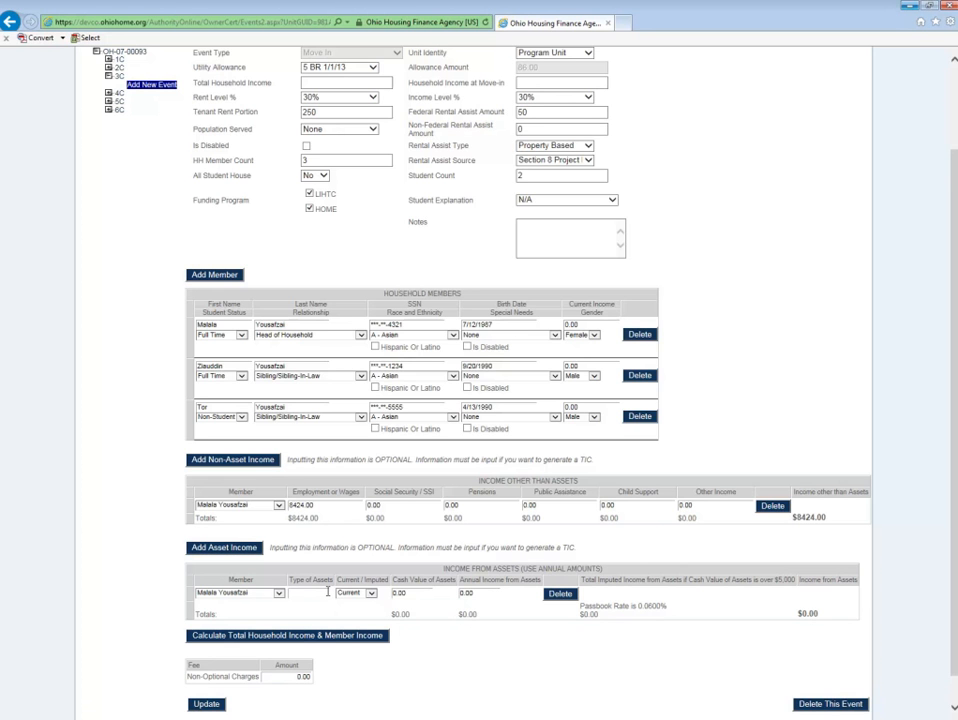
type("Che")
key("BackSpace")
key("BackSpace")
type("cking")
left_click_drag(416, 592, 377, 590)
type("1000")
Step: Add another asset income row and change the first asset to Saving with annual income 0.05
left_click(225, 548)
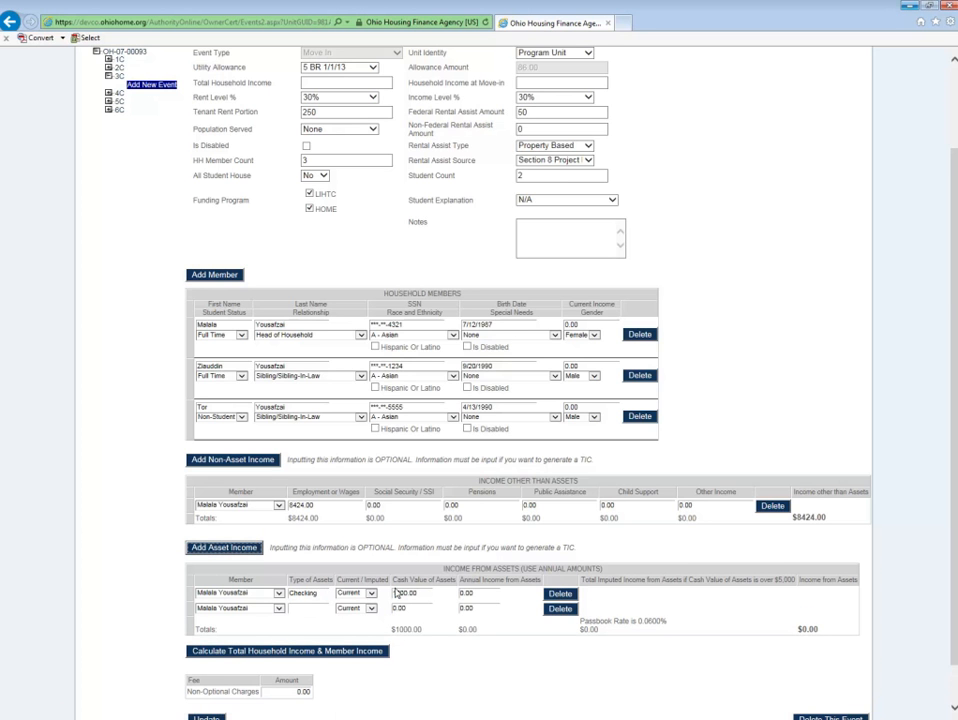
double_click(328, 594)
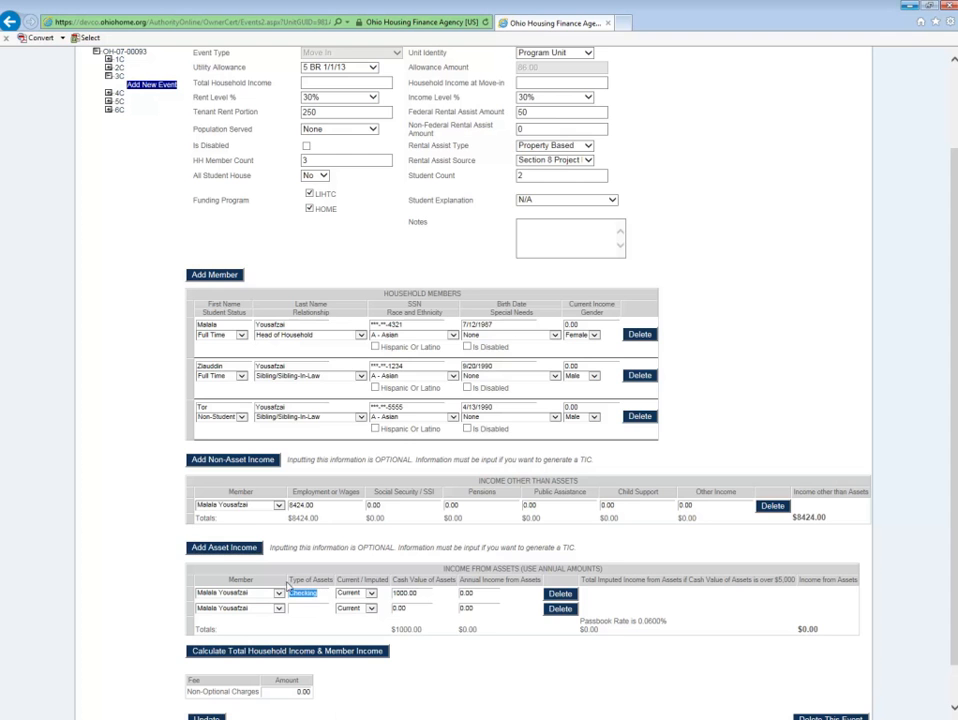
type("Saving")
mouse_move(475, 594)
left_mouse_down()
mouse_move(461, 594)
mouse_move(470, 598)
left_mouse_up()
type("5")
Step: Set the second asset row's type to Checking with a cash value of 100
left_click(315, 606)
left_click(396, 607)
left_click_drag(397, 608, 373, 606)
left_click_drag(307, 608, 280, 607)
type("Chekcing")
type("10")
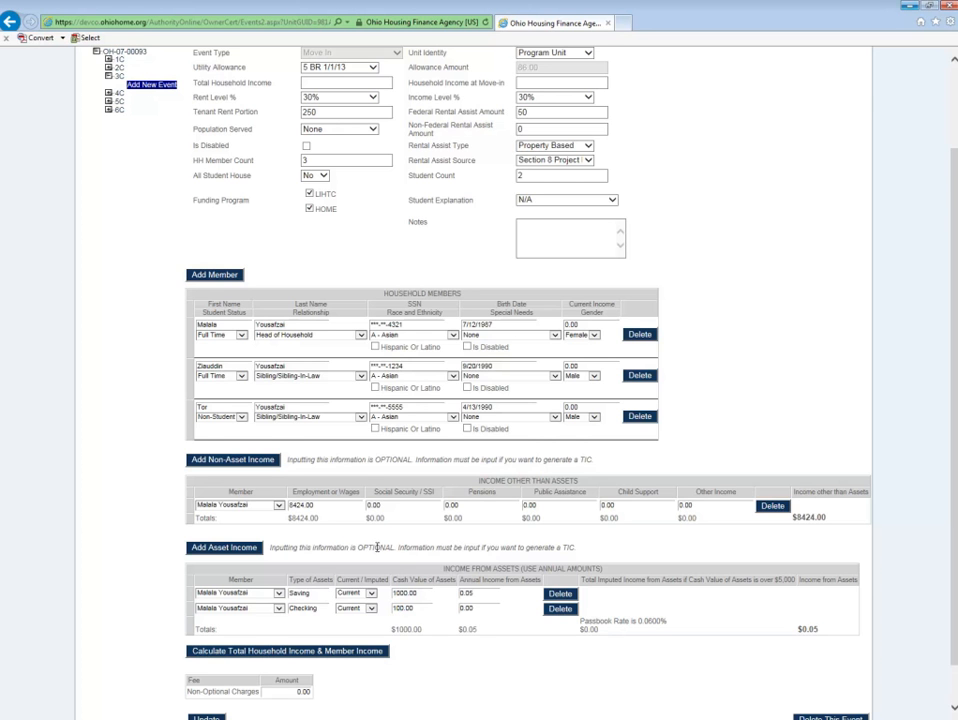
Step: Calculate the total household income and member income
scroll(310, 561, "down", 1)
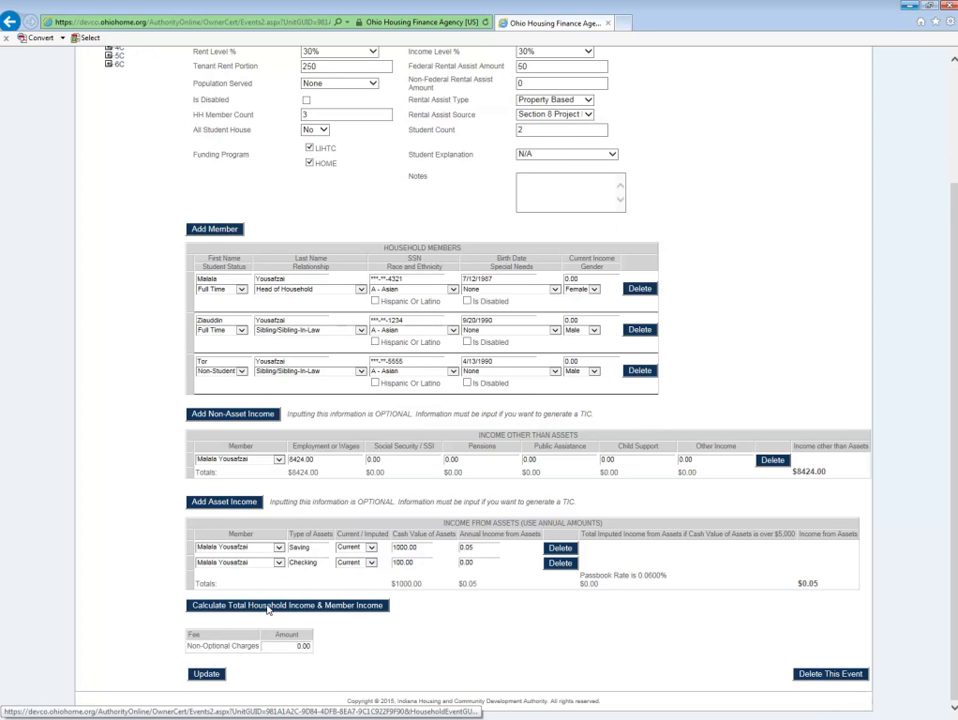
left_click(268, 609)
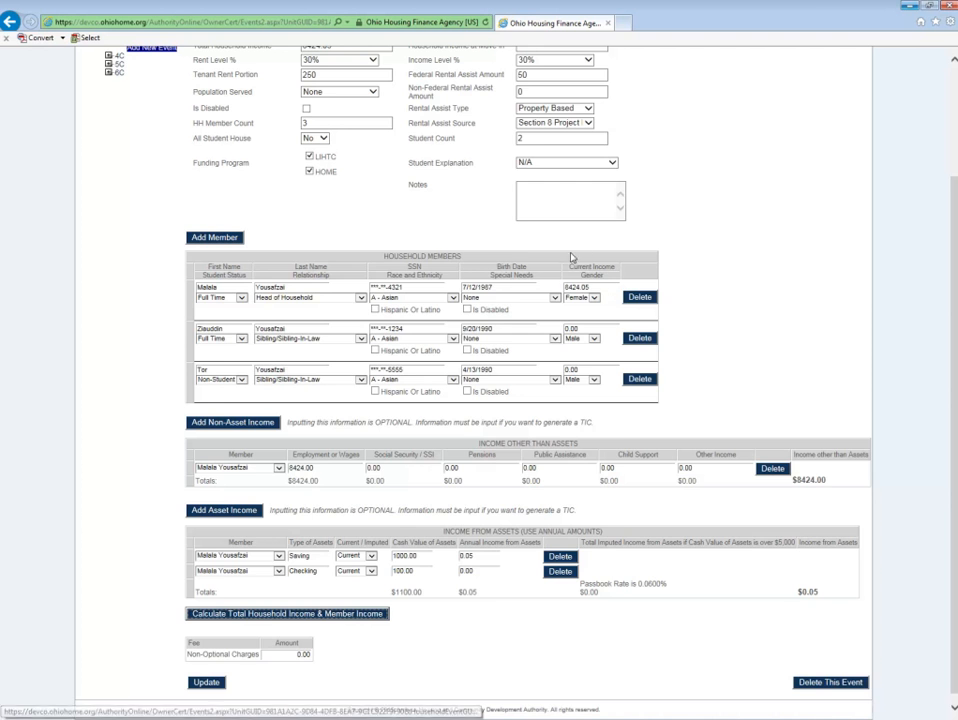
Step: Set Household Income at Move-in to 8424.05
scroll(359, 298, "up", 3)
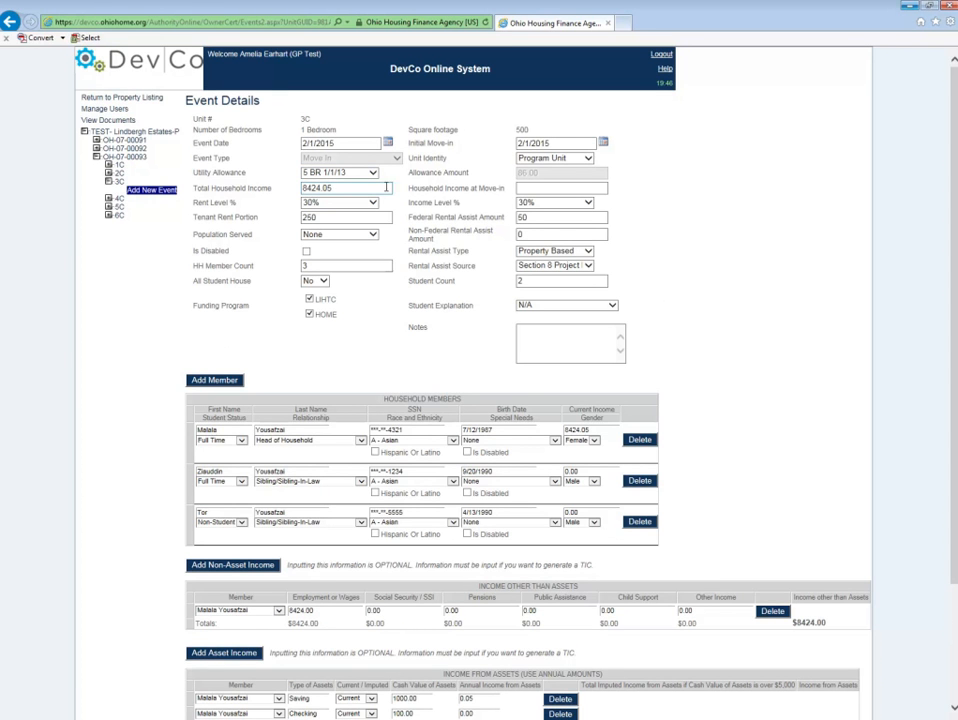
left_click(528, 190)
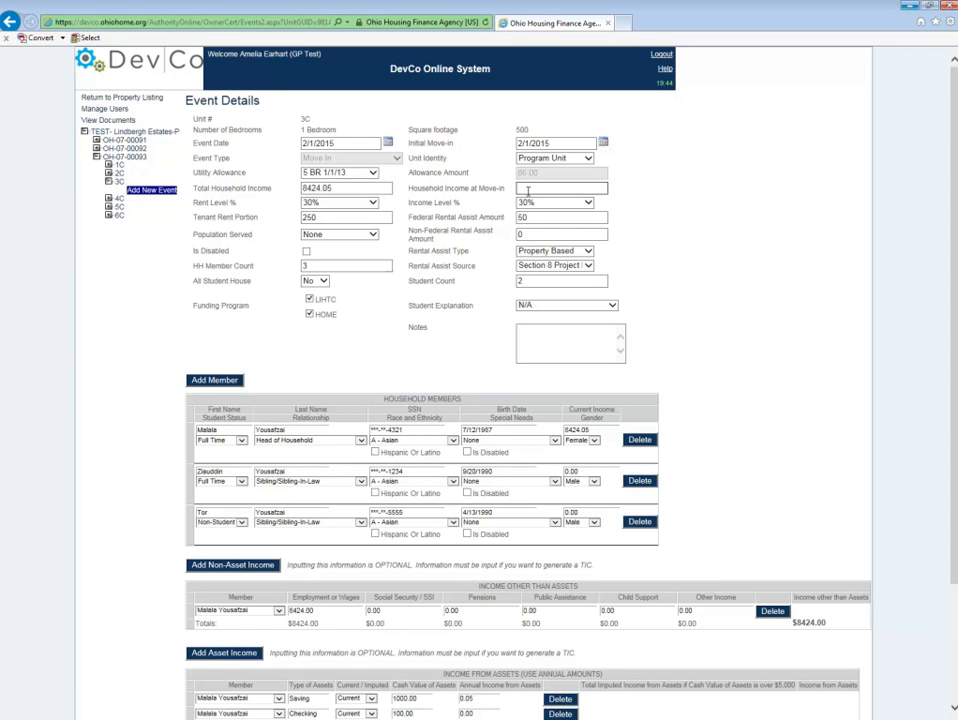
type("8424.0")
Step: Save the event with Update
scroll(700, 443, "down", 3)
scroll(647, 463, "up", 3)
scroll(647, 463, "down", 3)
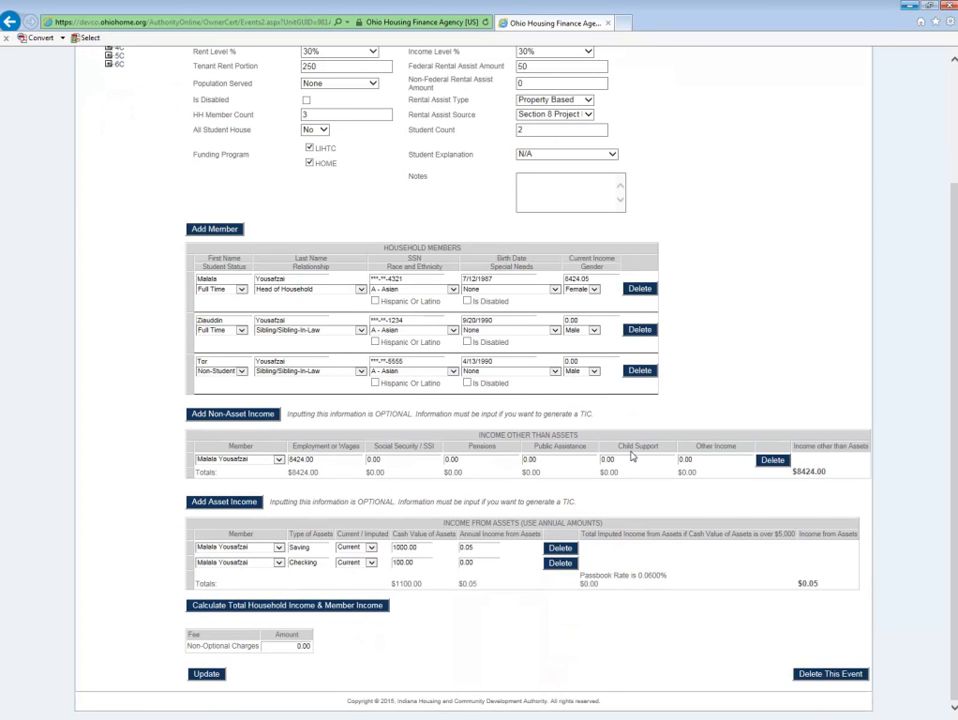
scroll(644, 456, "up", 3)
scroll(327, 501, "down", 3)
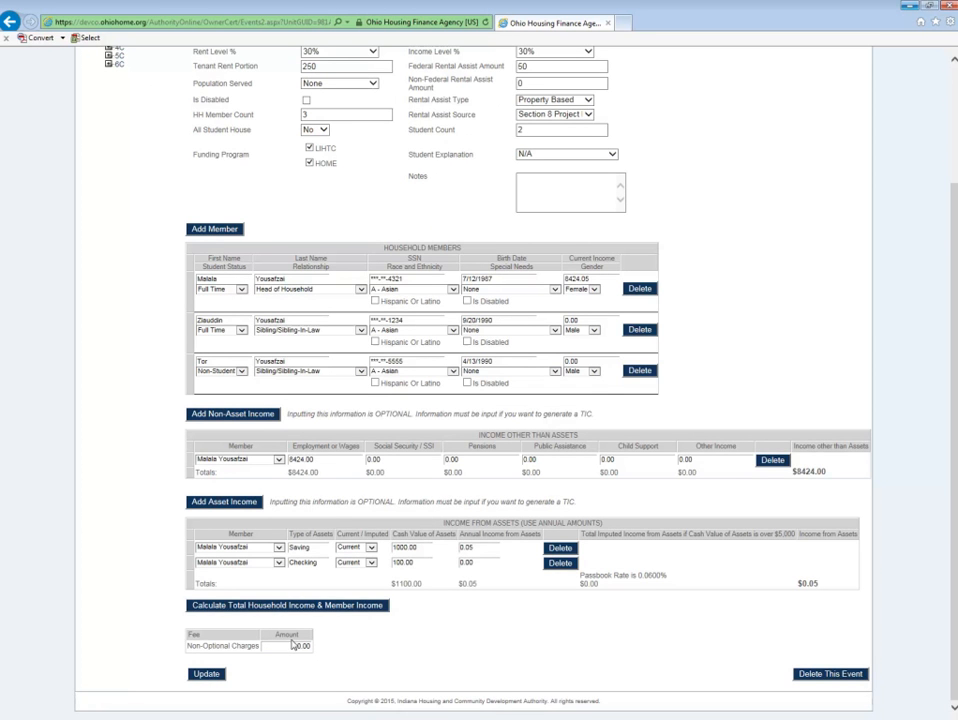
left_click(207, 675)
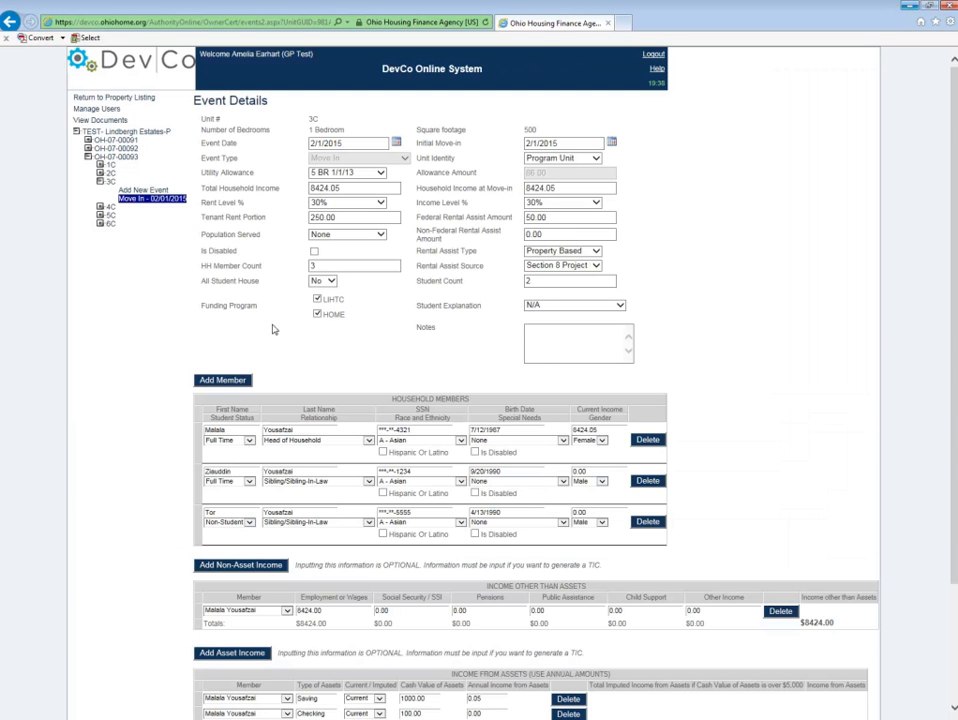
Step: Set the Student Count to 0 and update the event
scroll(294, 517, "down", 3)
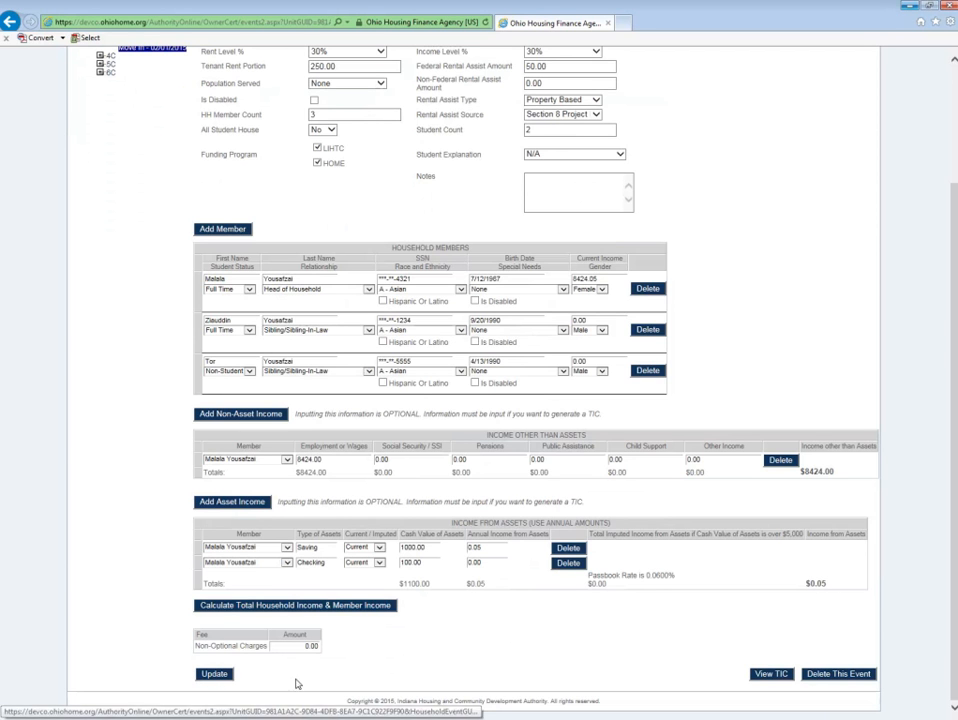
scroll(335, 295, "up", 2)
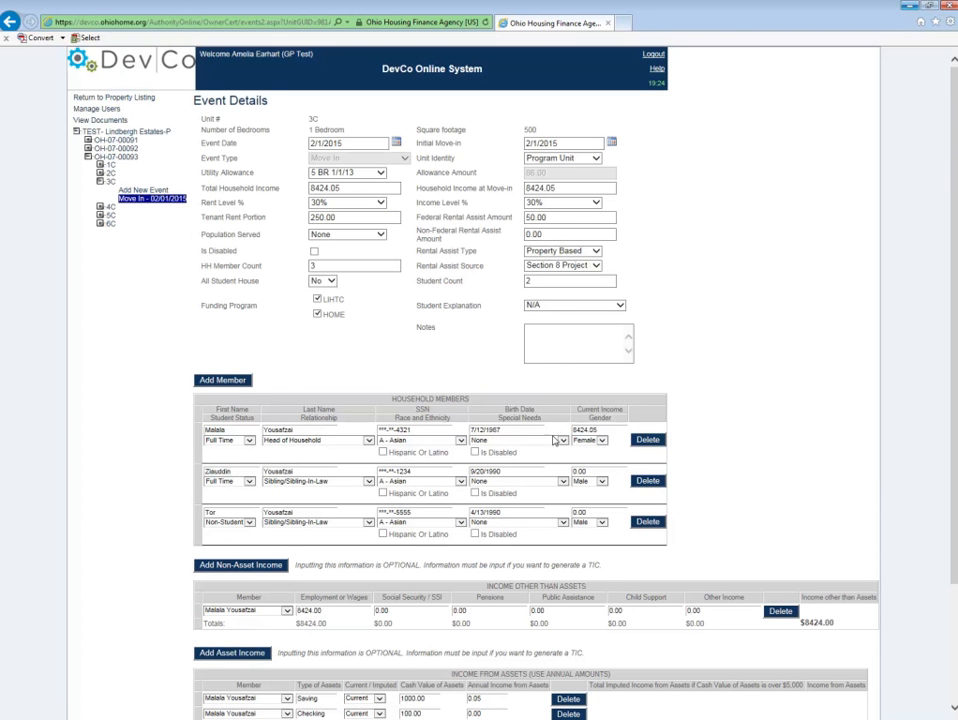
double_click(543, 279)
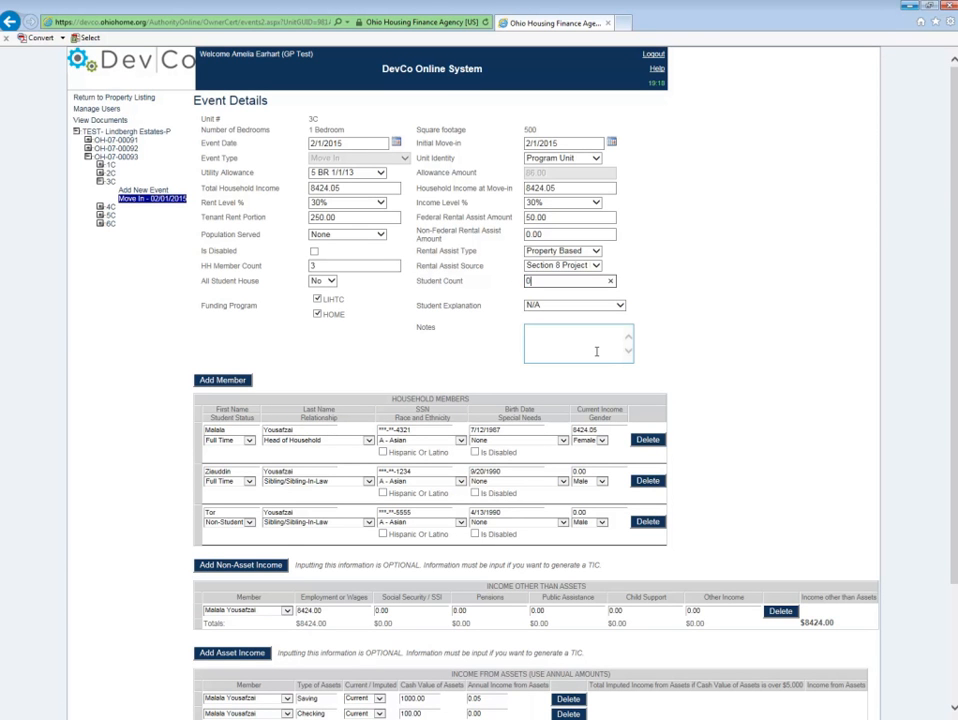
type("0")
scroll(445, 342, "down", 3)
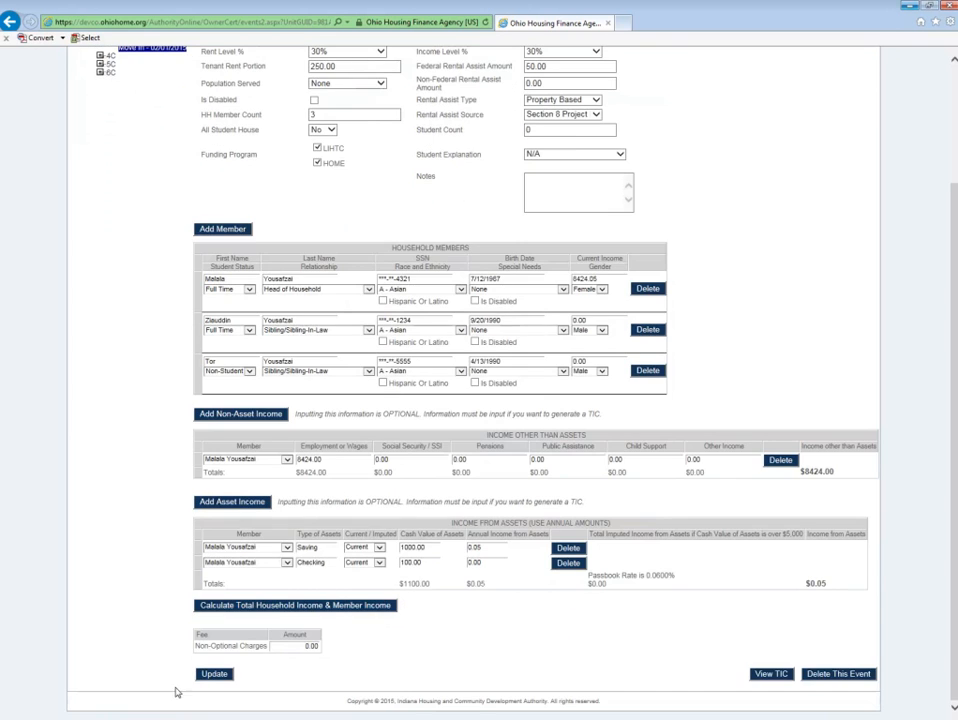
left_click(212, 674)
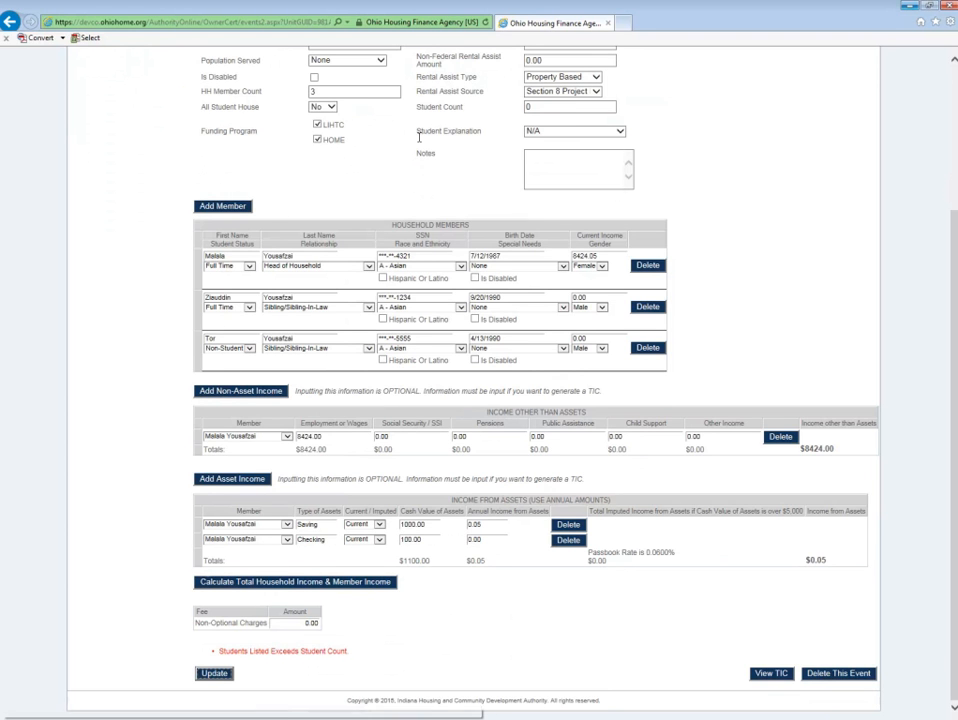
Step: Set the Student Count to 2 and update the event again
double_click(526, 107)
type("2")
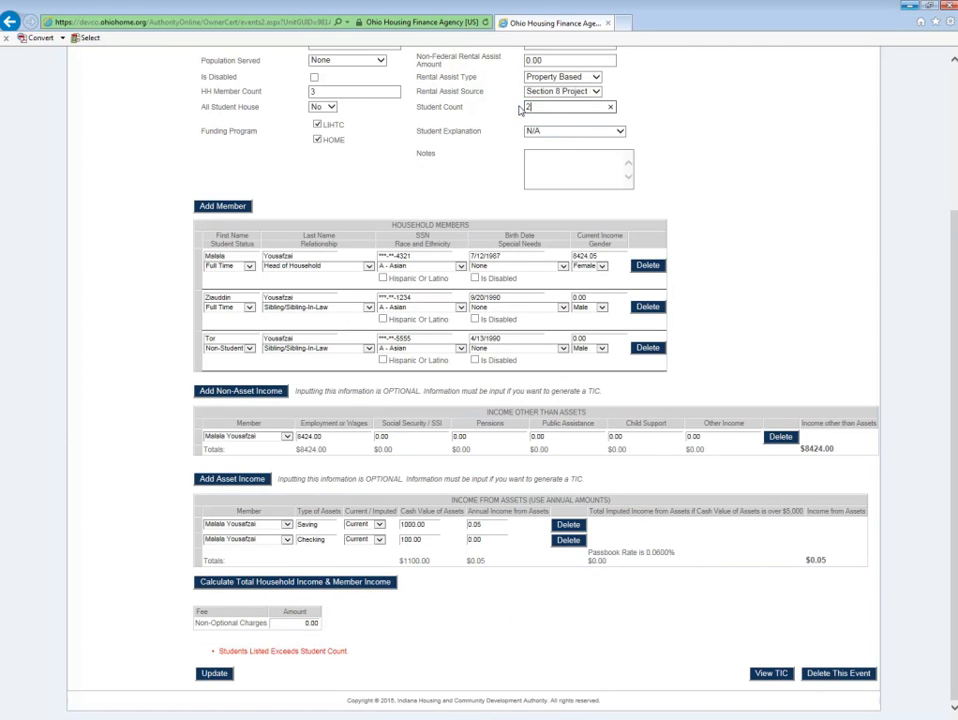
left_click(480, 165)
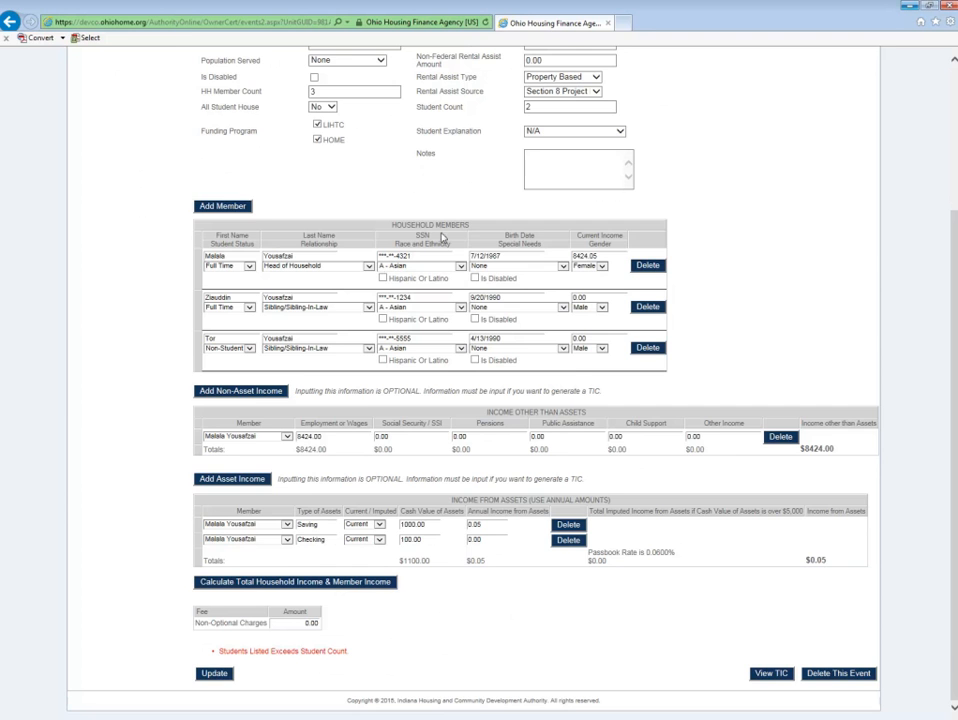
left_click(222, 676)
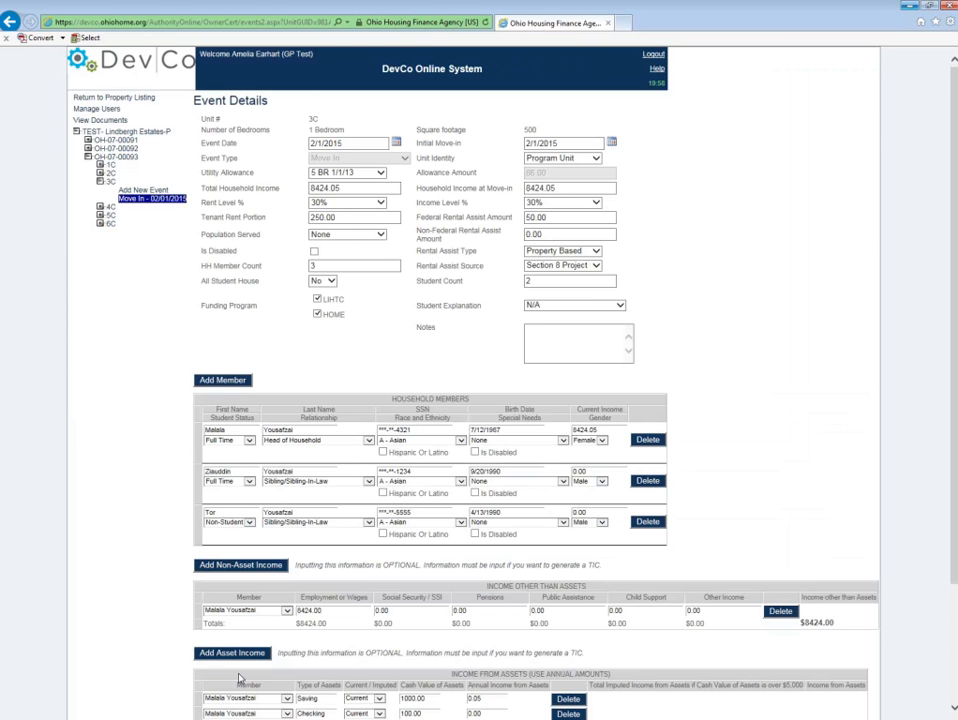
scroll(490, 460, "down", 1)
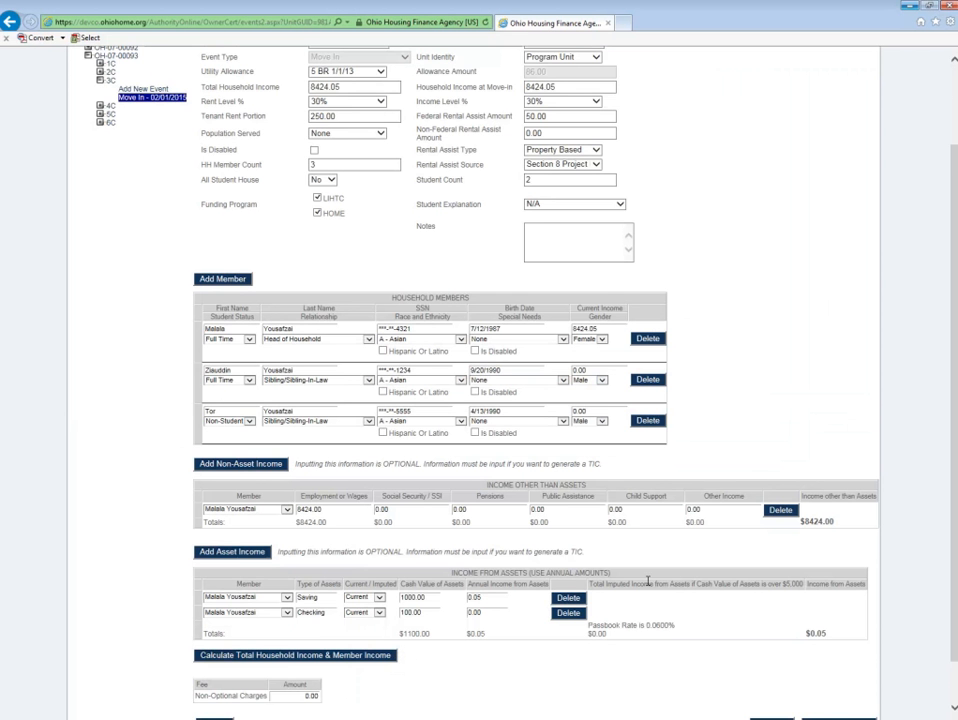
scroll(600, 520, "down", 1)
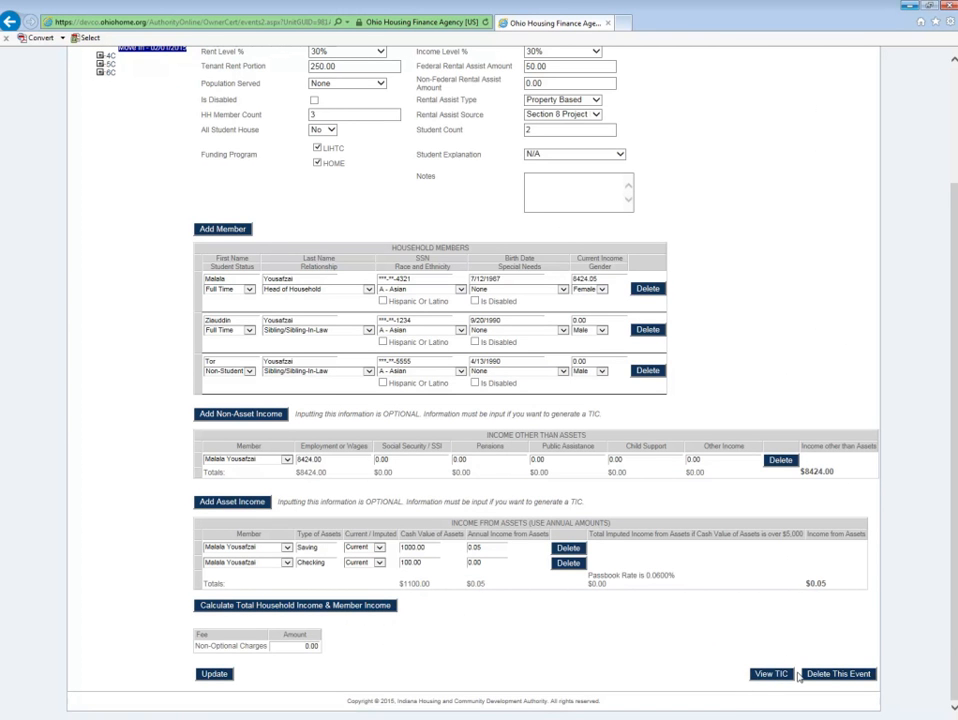
Step: Generate the Tenant Income Certification report for the event and export it as a PDF file, opening it
left_click(761, 680)
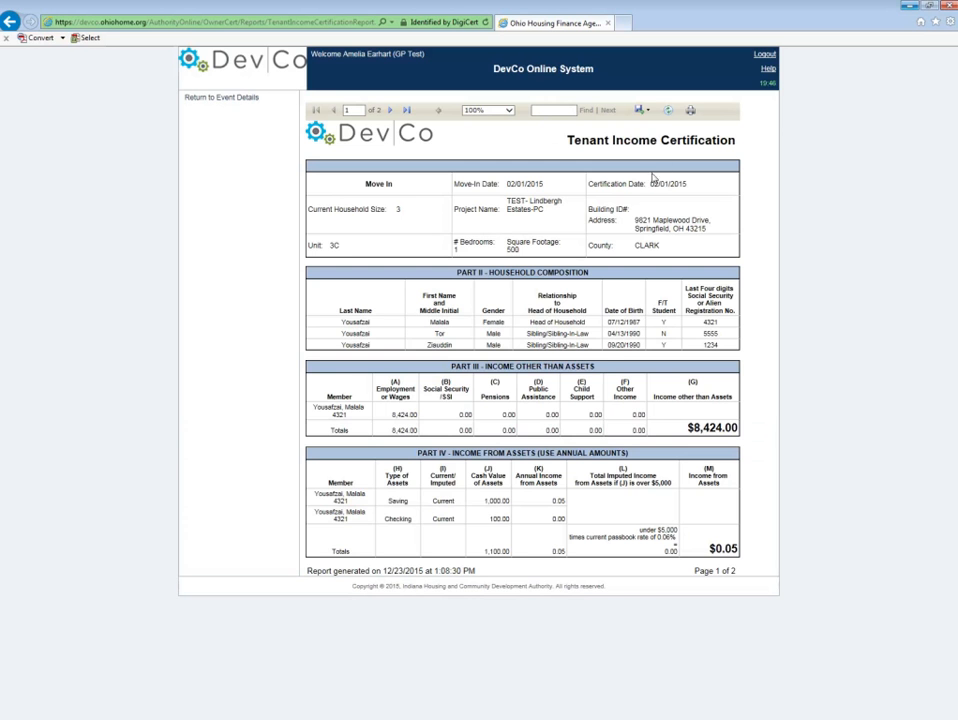
left_click(641, 111)
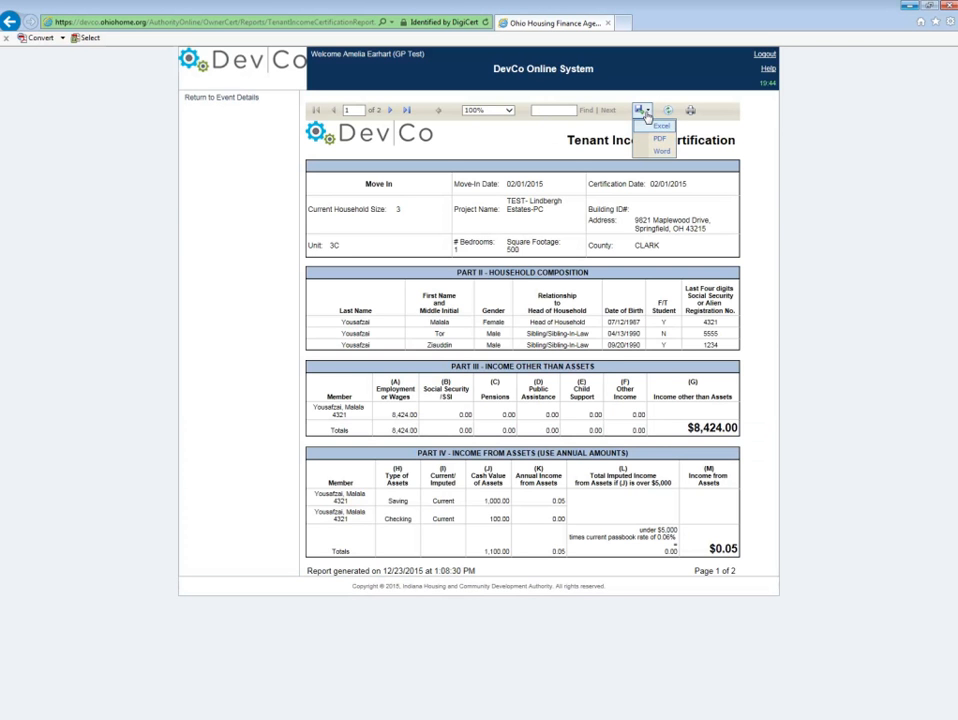
left_click(656, 142)
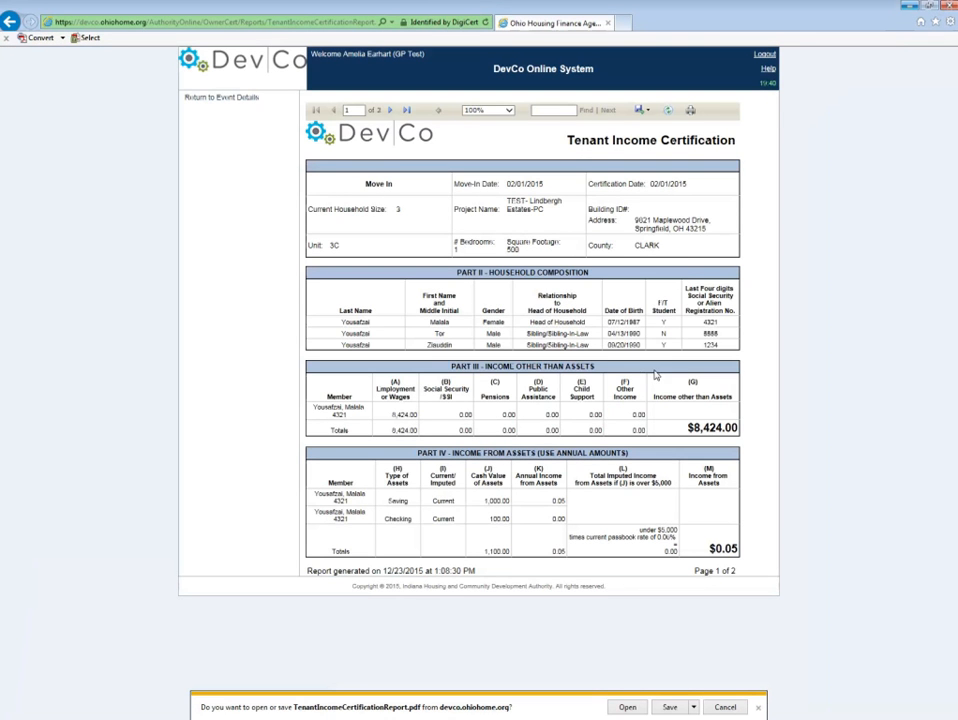
left_click(627, 707)
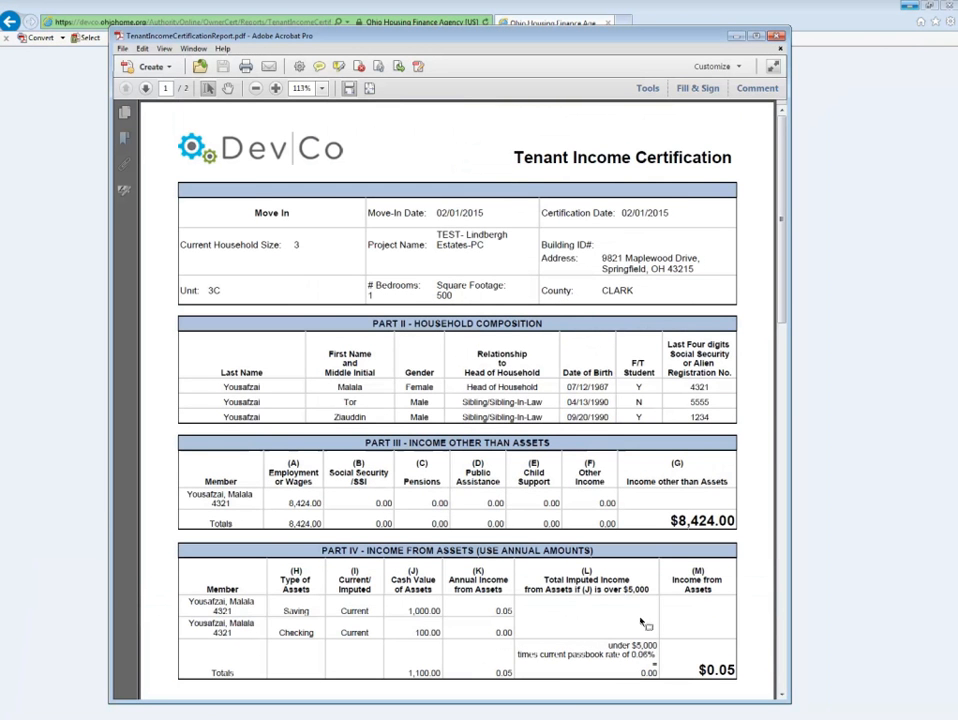
Step: Review both pages of the exported Tenant Income Certification PDF and enlarge its window
scroll(540, 429, "down", 6)
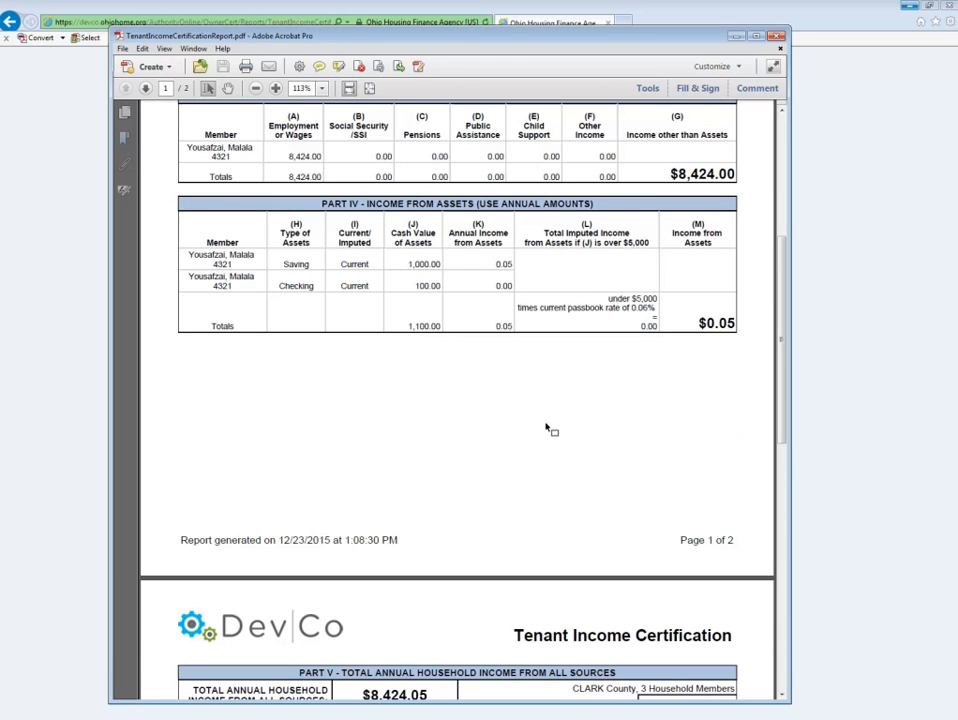
scroll(546, 428, "down", 5)
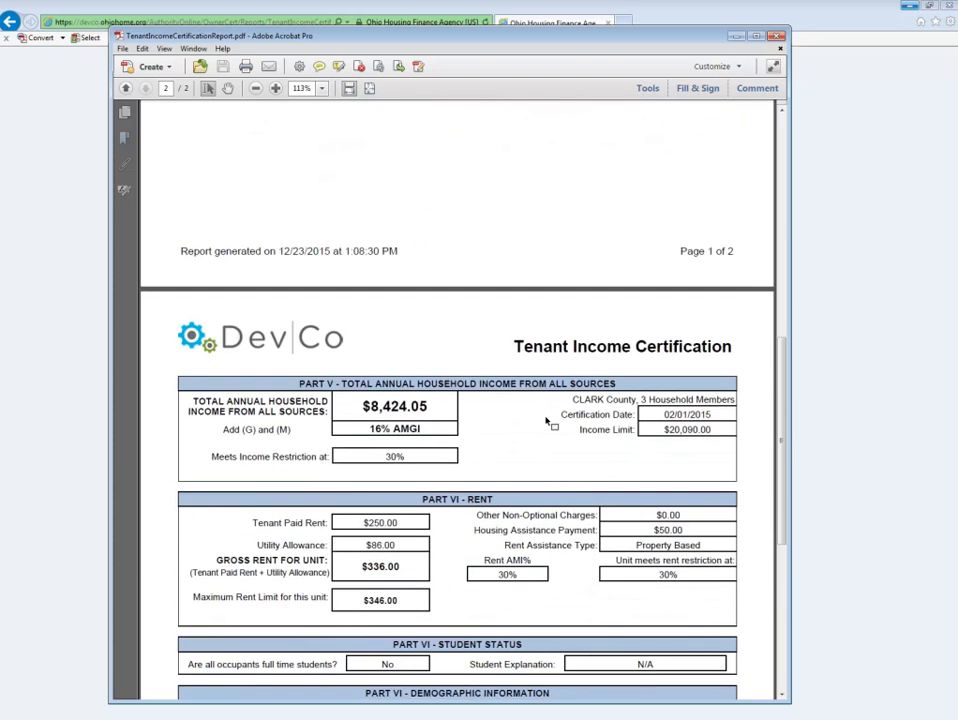
scroll(547, 423, "down", 7)
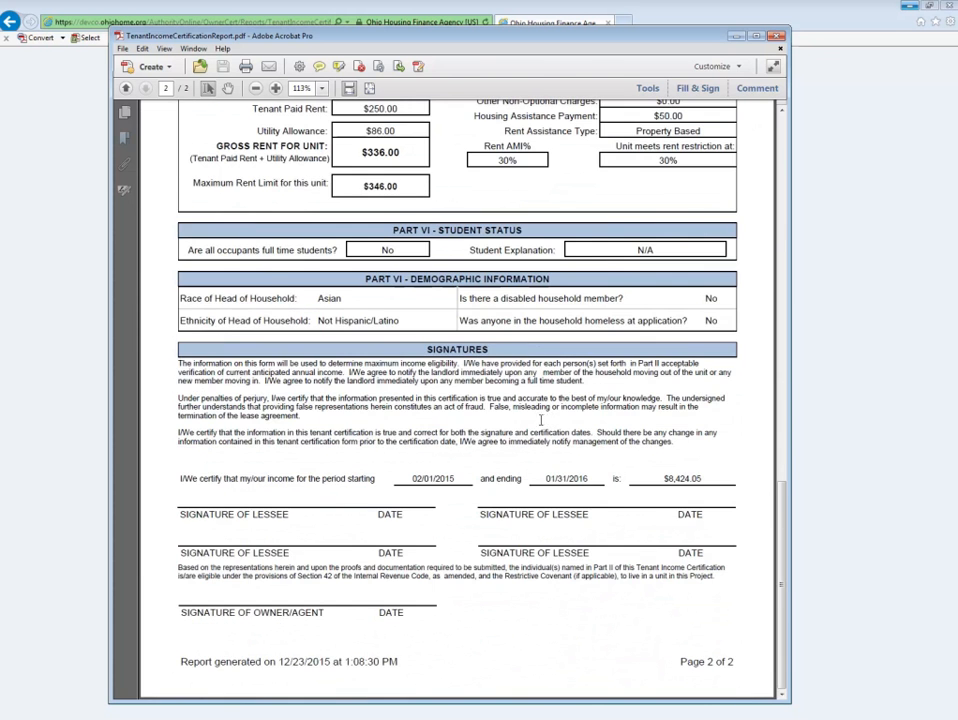
scroll(548, 418, "up", 7)
scroll(530, 418, "up", 9)
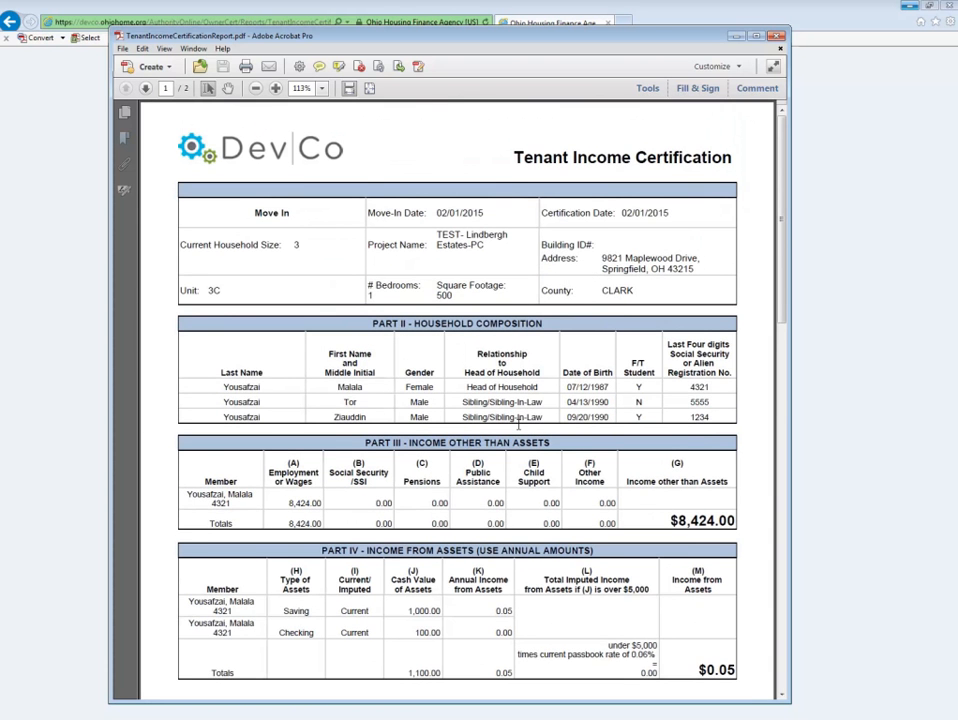
scroll(510, 418, "down", 6)
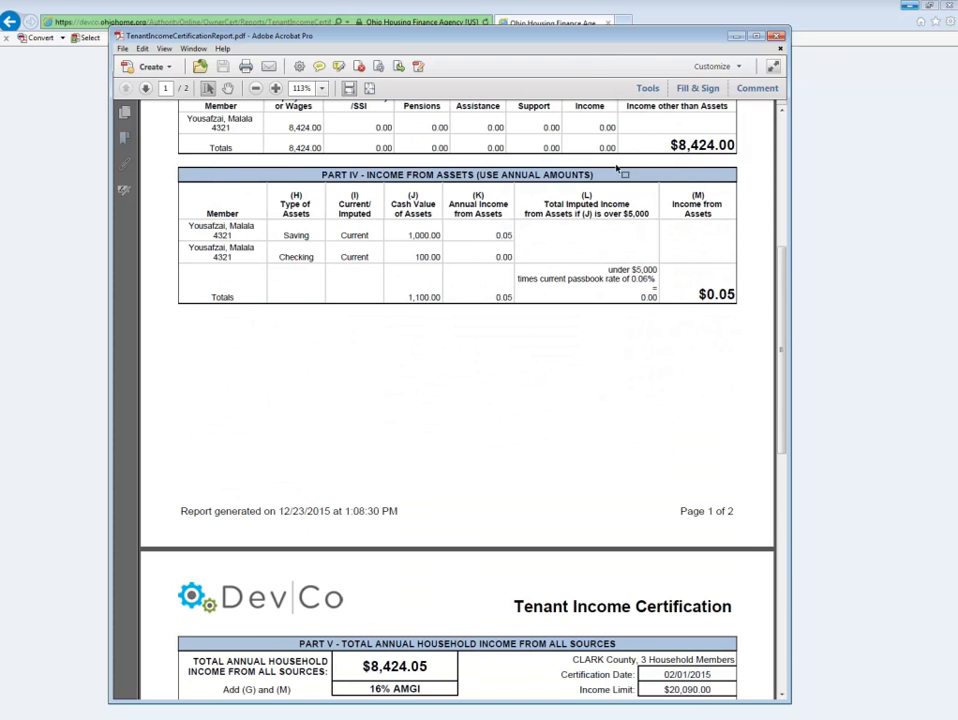
left_click_drag(594, 41, 684, 43)
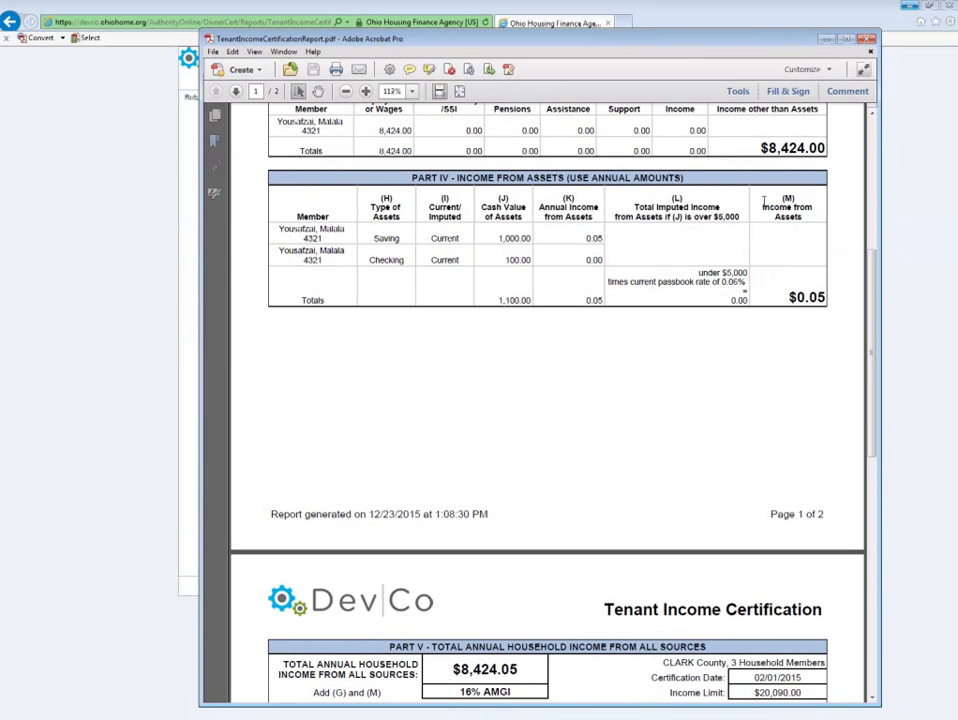
left_click(828, 40)
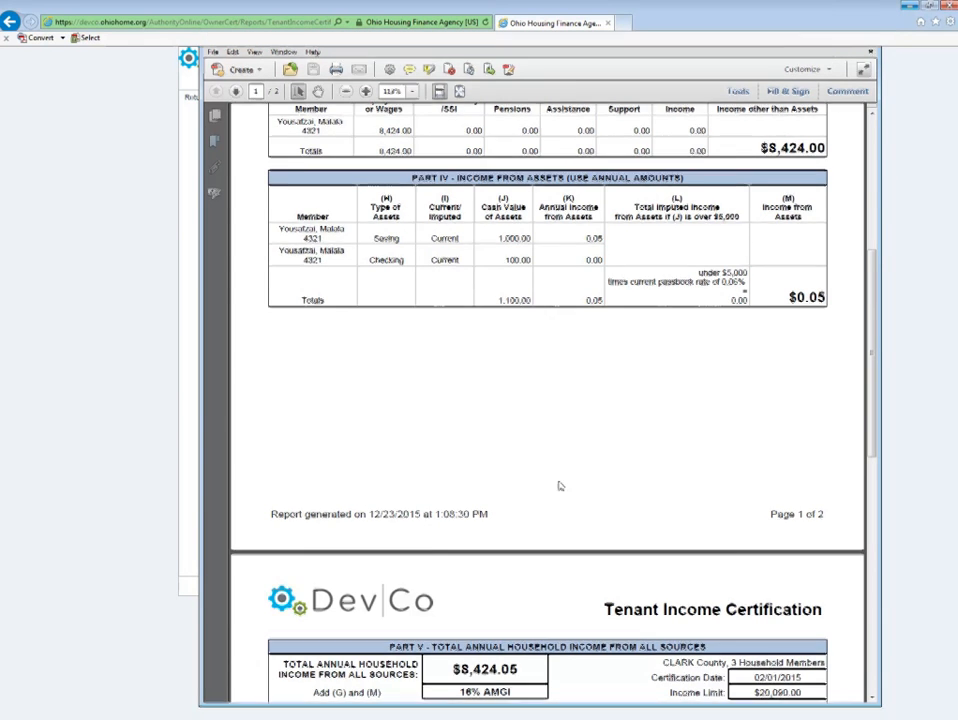